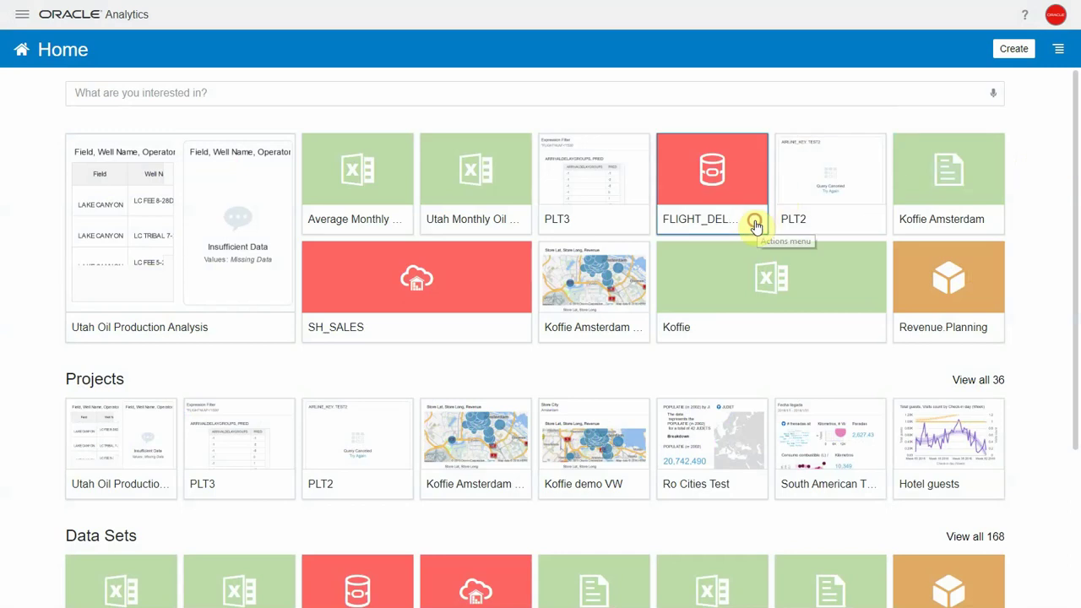
Step: Inspect the FLIGHT_DELAYS data set's details and its column list
click(753, 221)
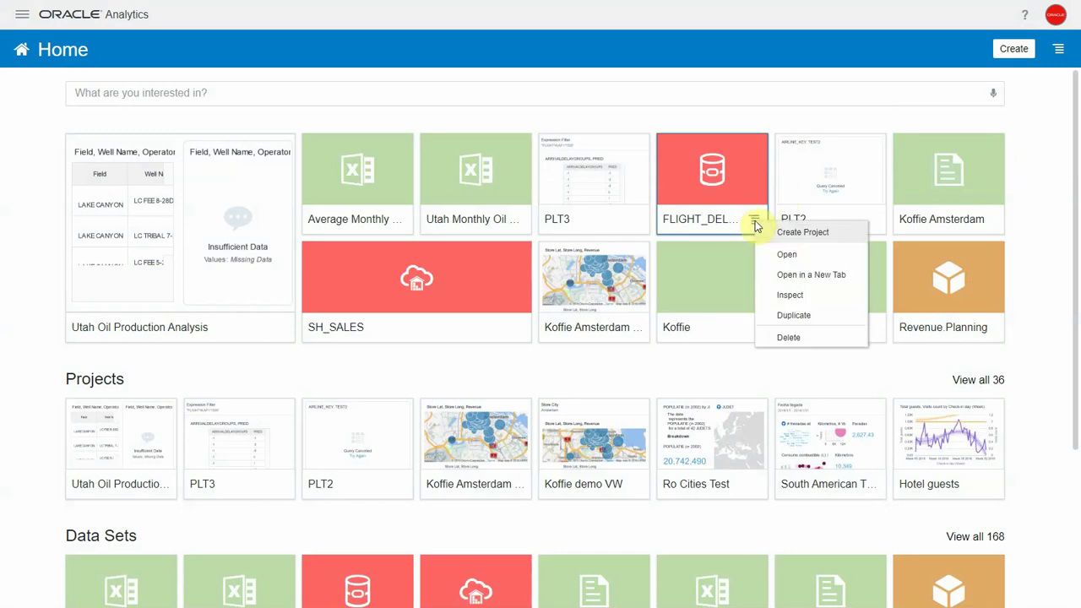
click(794, 297)
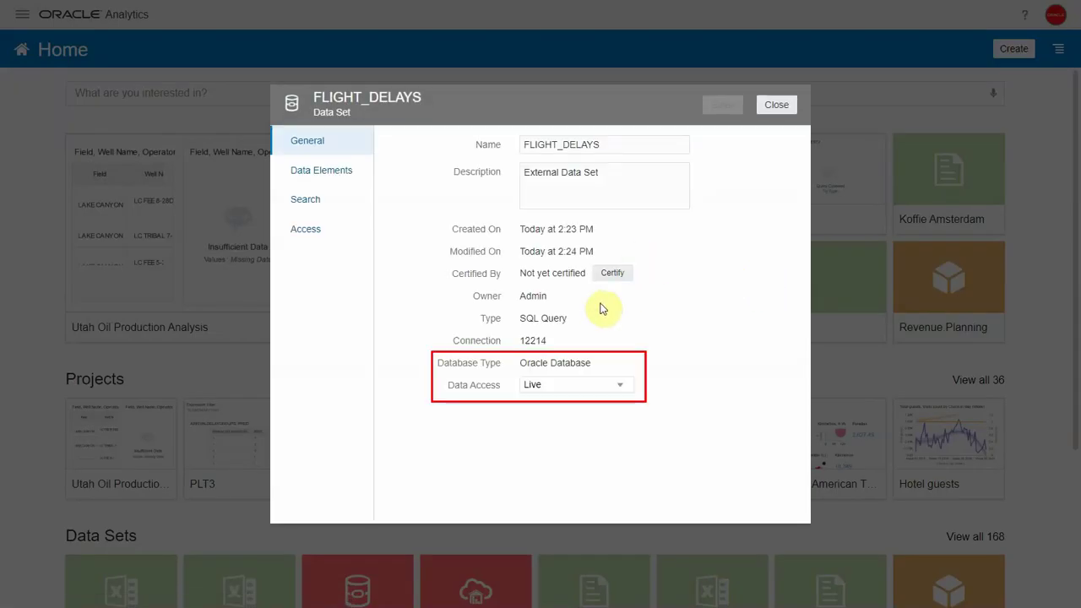
click(346, 176)
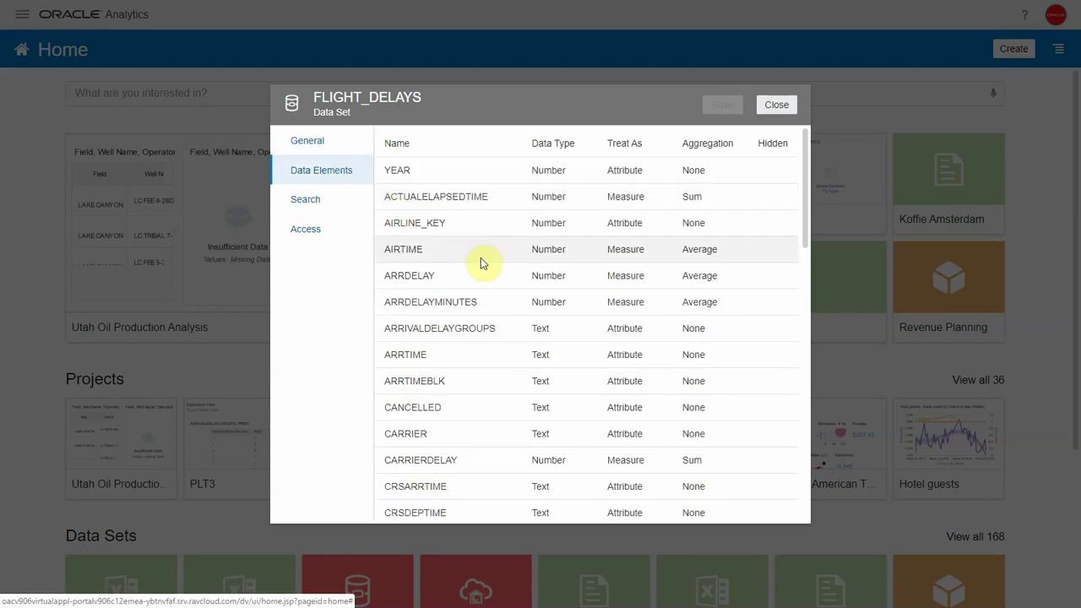
scroll(500, 283, down, 5)
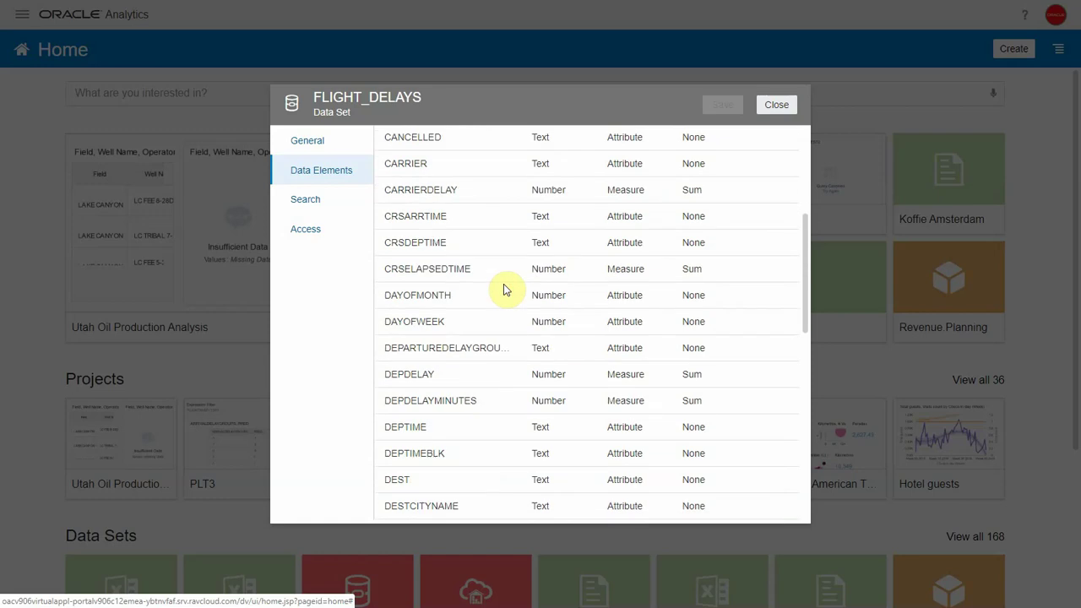
click(769, 111)
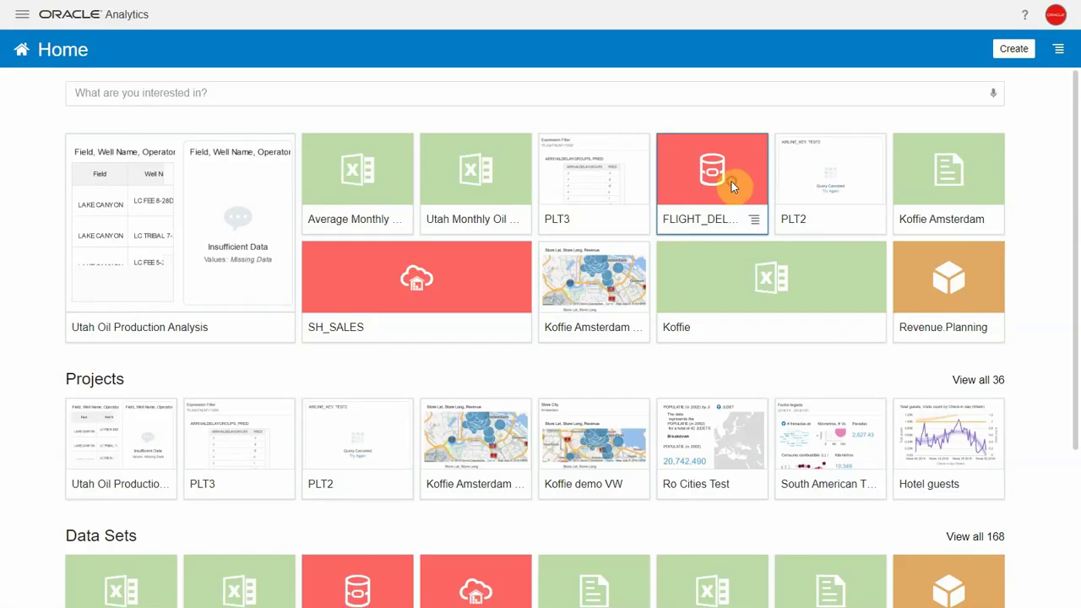
Step: Start a project from FLIGHT_DELAYS, aggregate FLIGHTNUM as Count, and show it as a tile
click(731, 182)
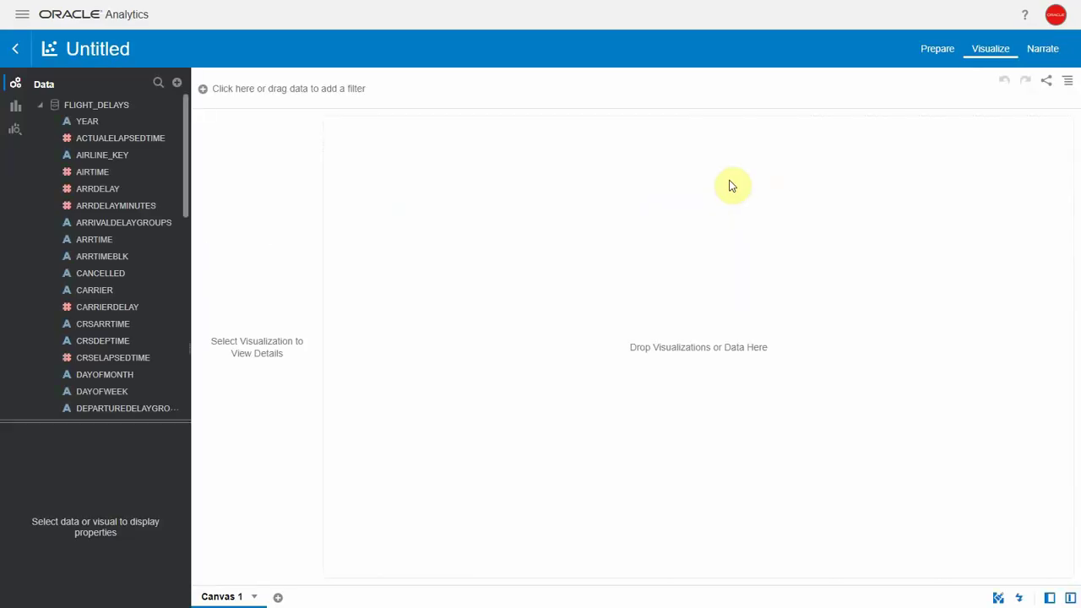
drag(187, 208, 181, 314)
click(164, 324)
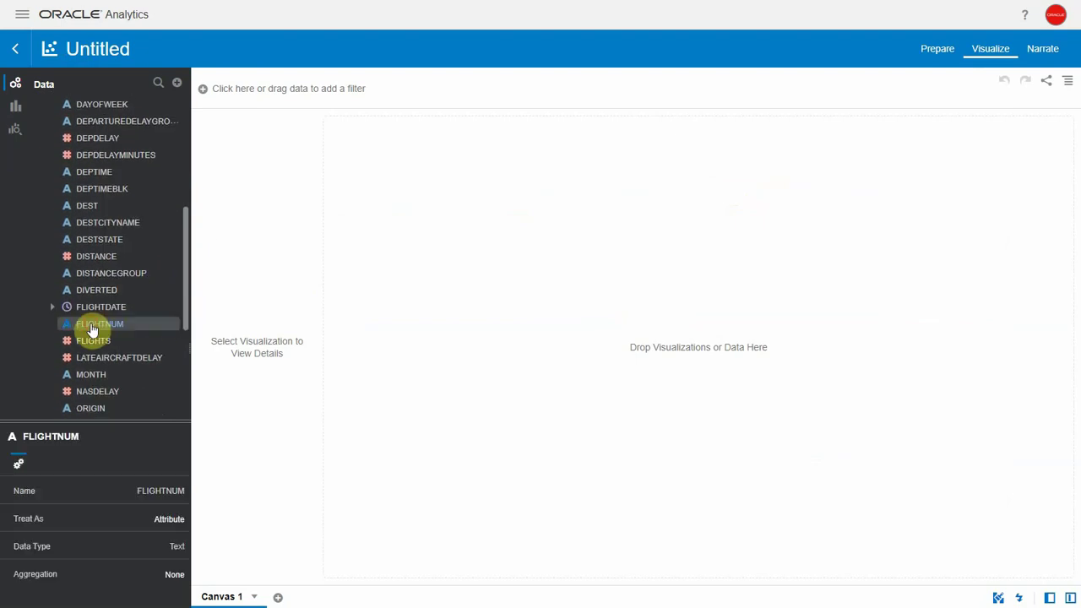
click(176, 576)
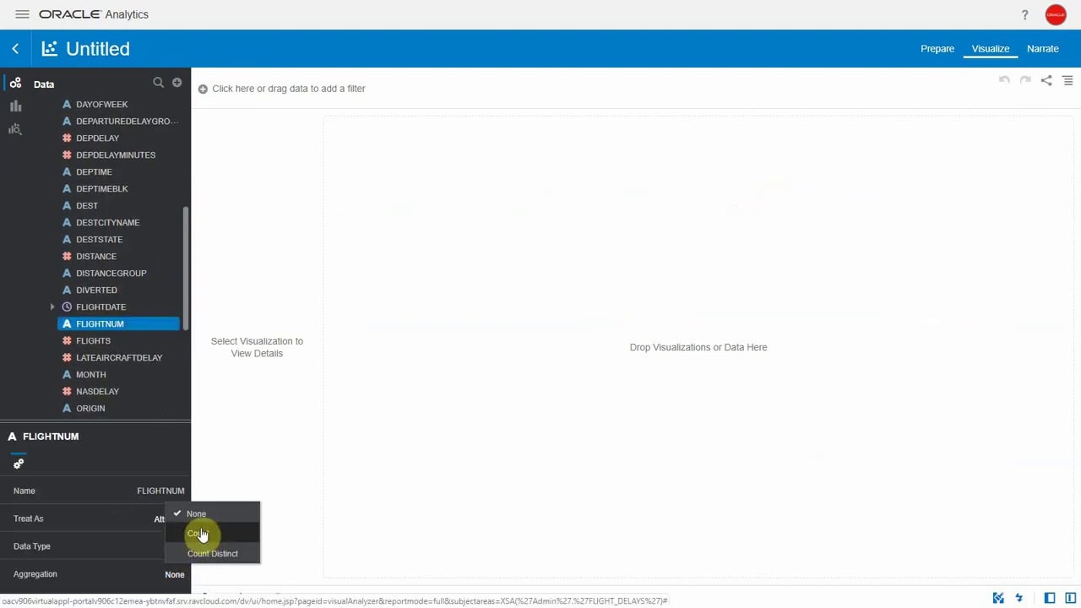
click(205, 534)
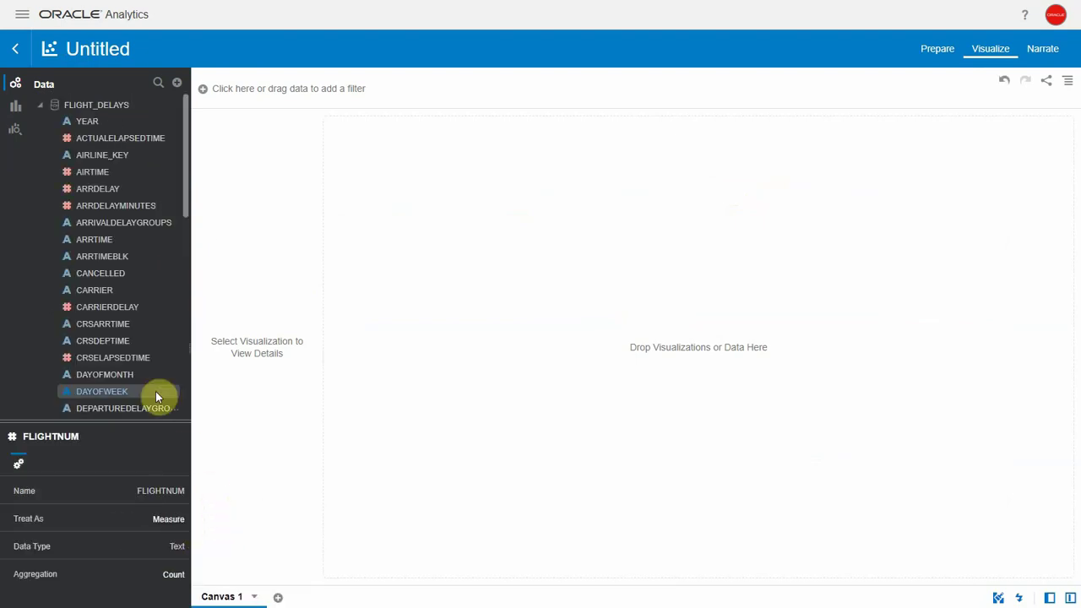
scroll(135, 355, down, 5)
double_click(114, 275)
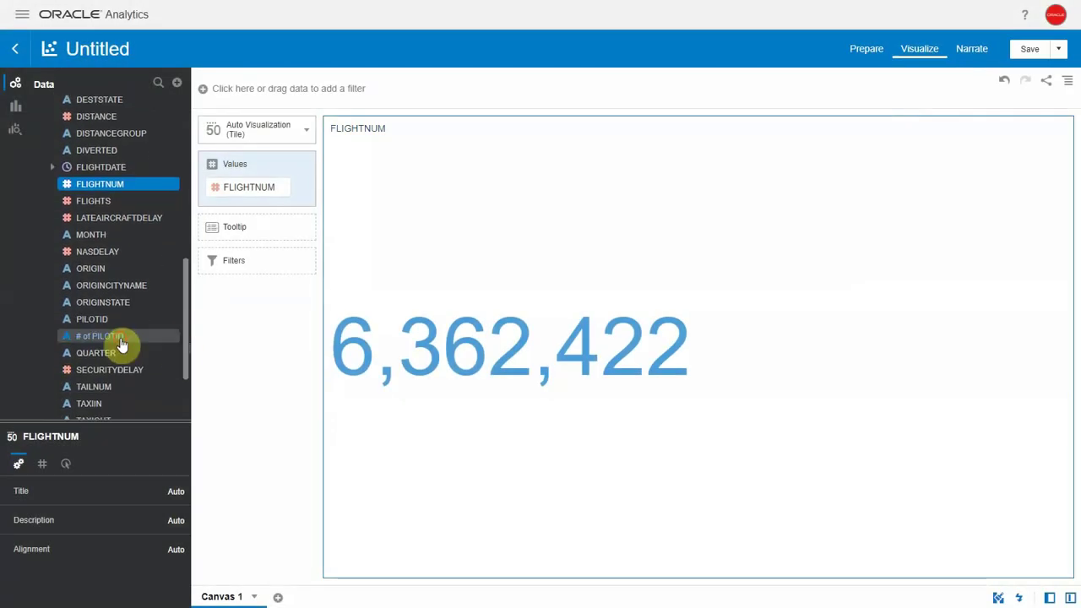
Step: Aggregate # of PILOTID as Count Distinct and add it as a tile showing 271,749
click(121, 338)
click(174, 575)
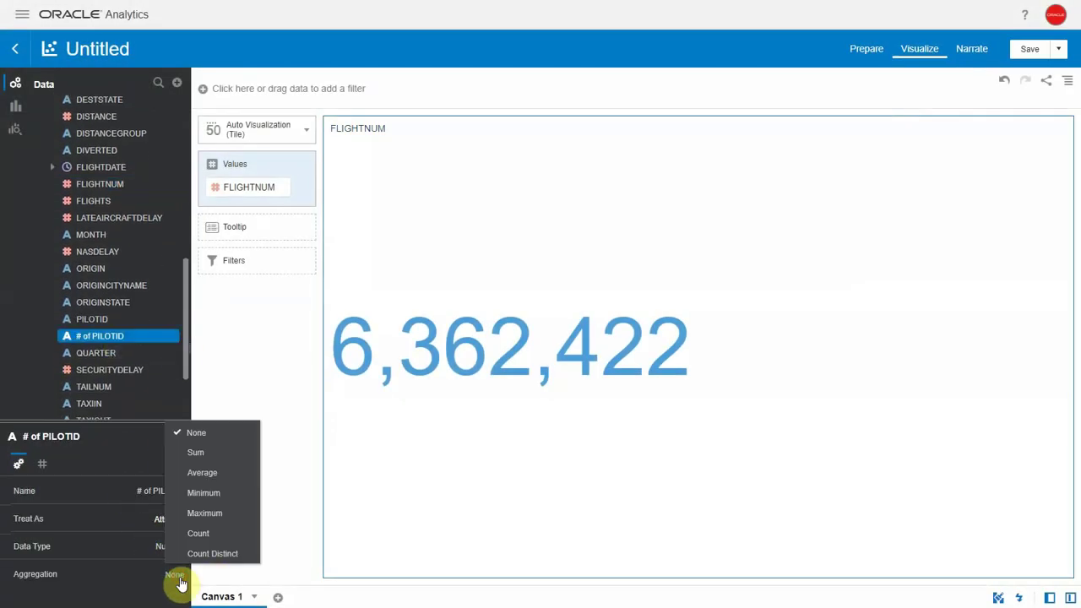
click(221, 561)
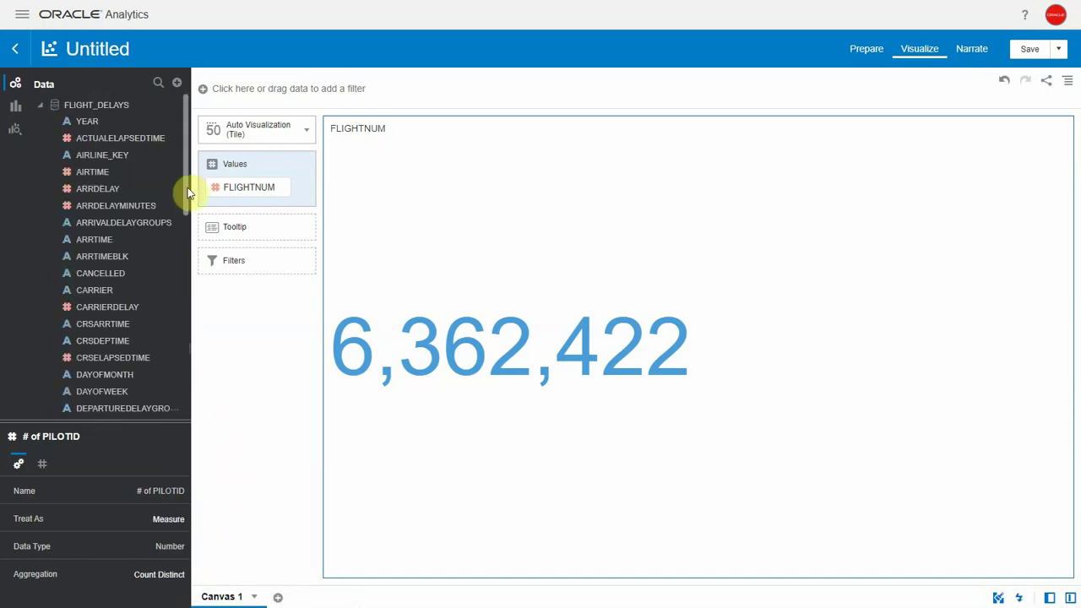
drag(186, 193, 188, 346)
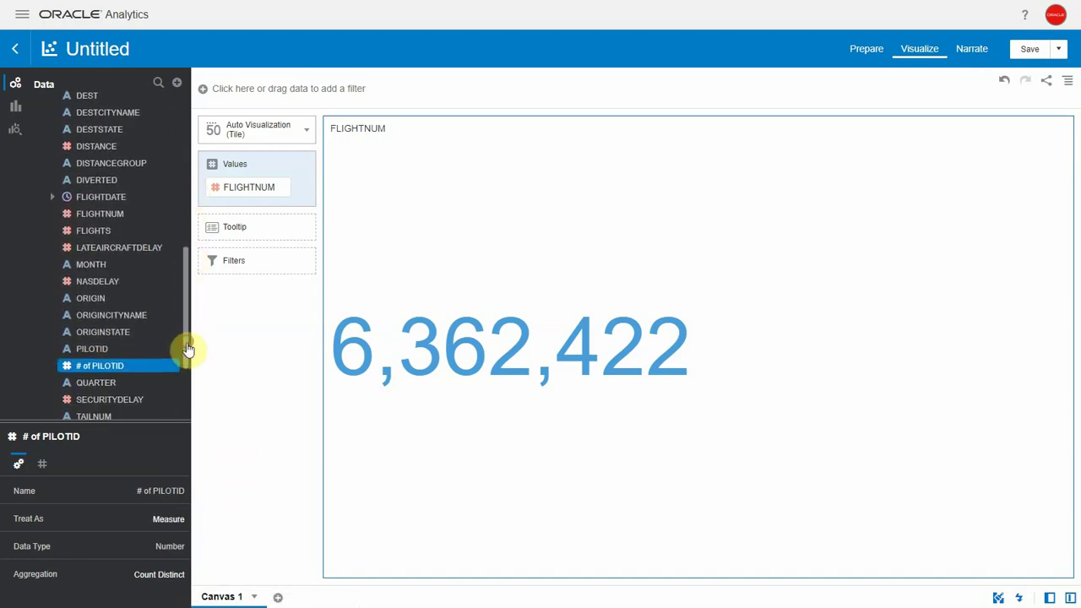
right_click(134, 366)
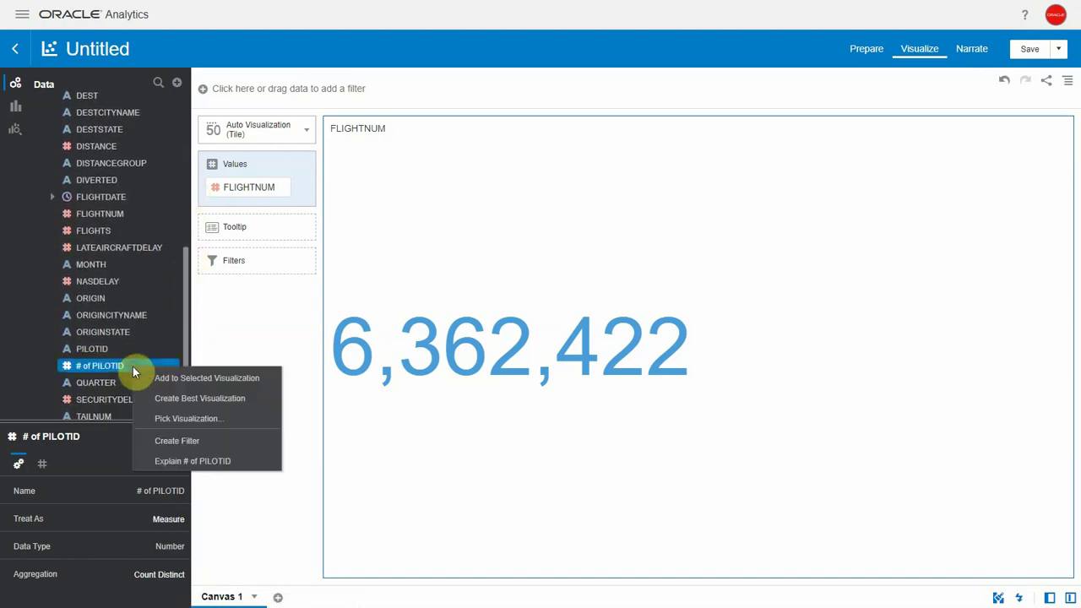
click(177, 402)
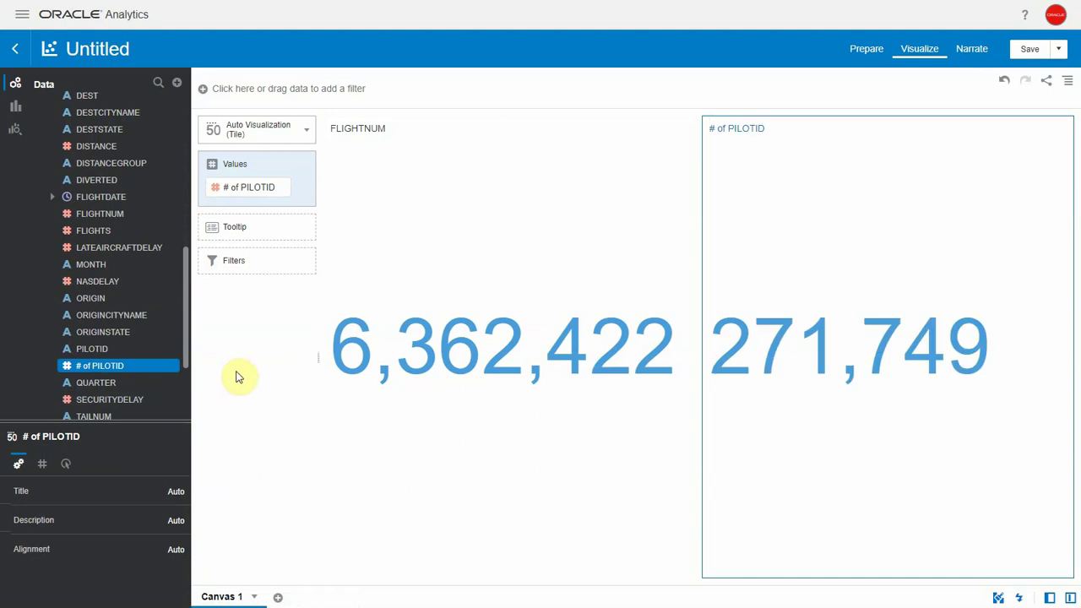
Step: In the Console's query cache, sort by creation time newest first and open the # of PILOTID query log
click(20, 14)
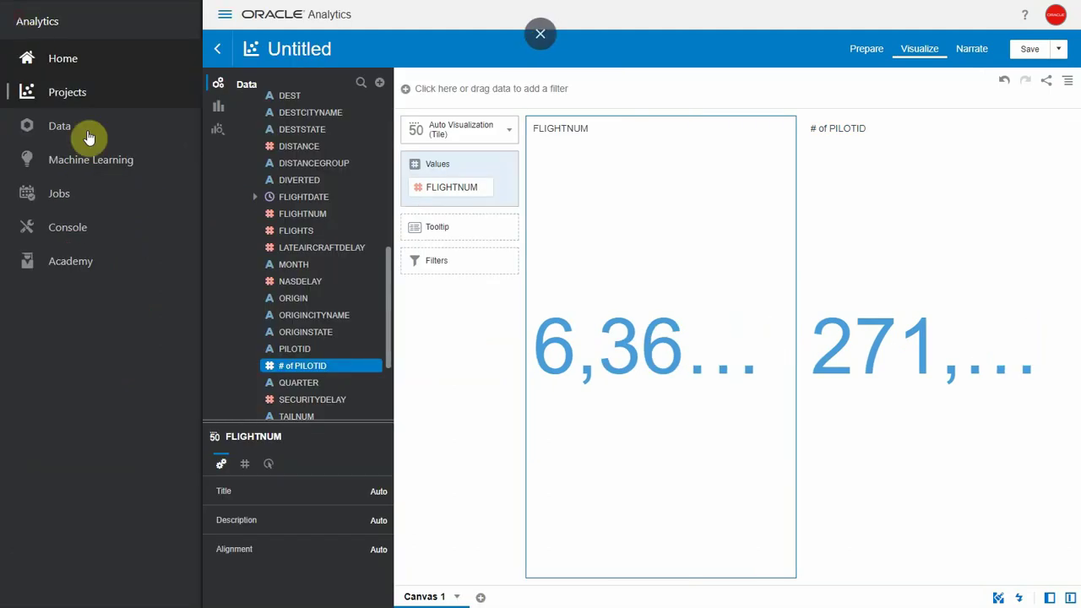
click(86, 240)
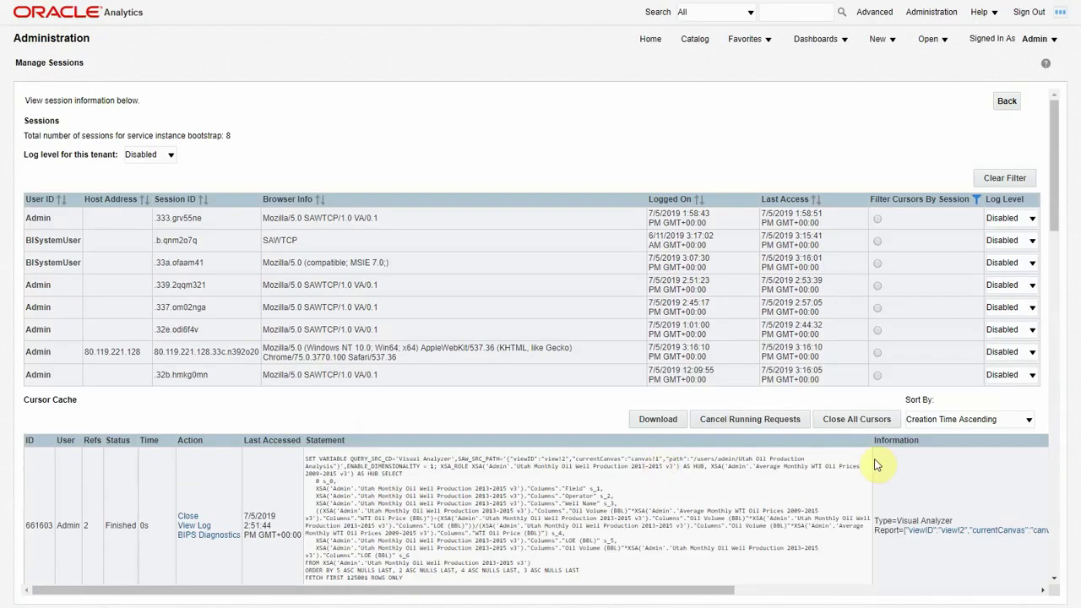
click(950, 420)
click(924, 460)
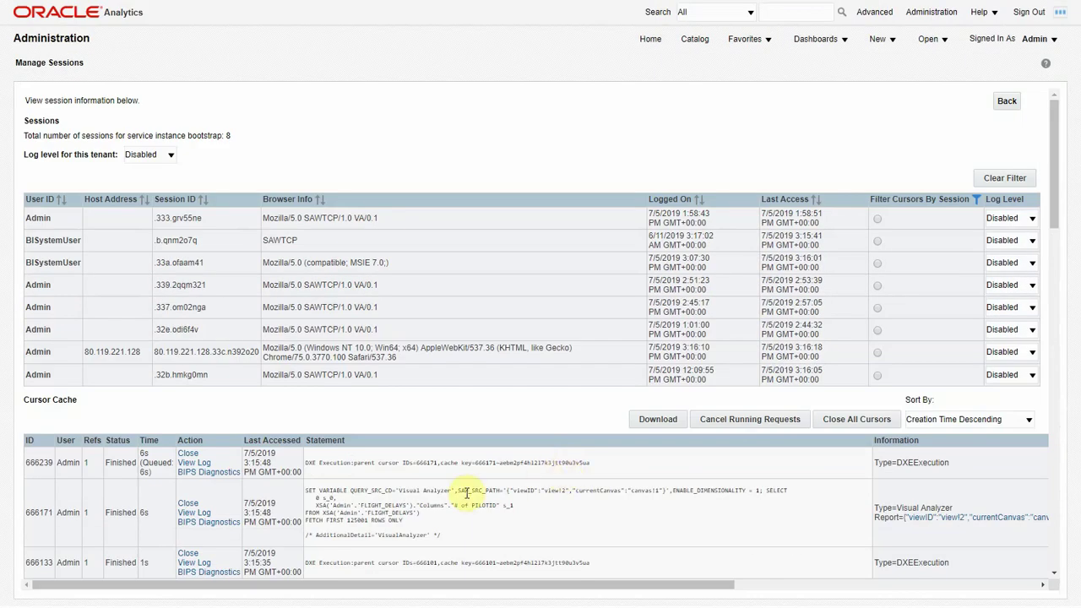
click(194, 514)
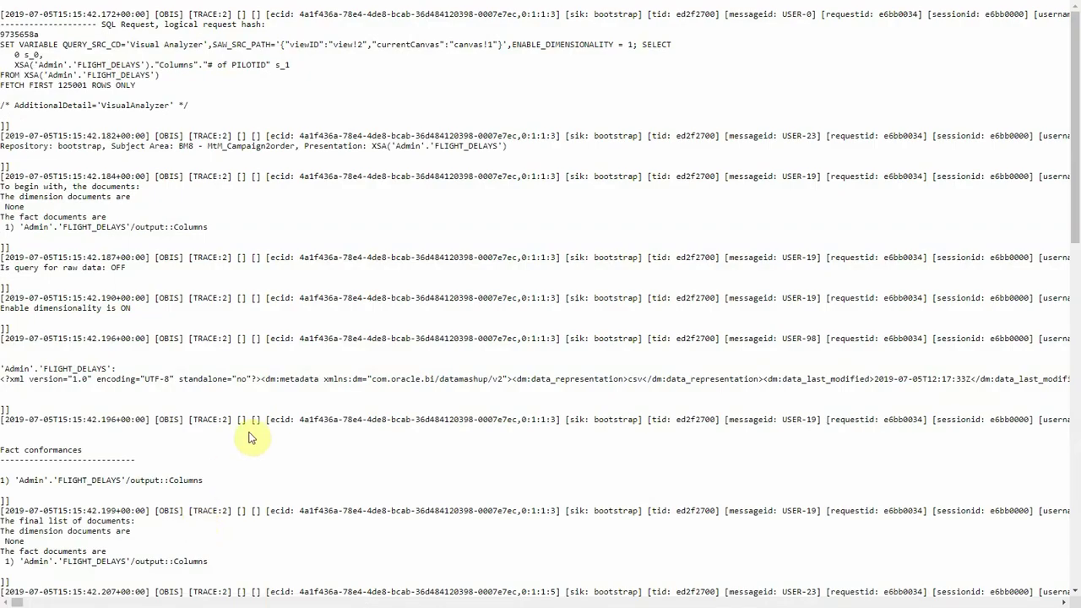
Step: Highlight the count(distinct) SQL and the physical query response time line in the log
scroll(249, 434, down, 10)
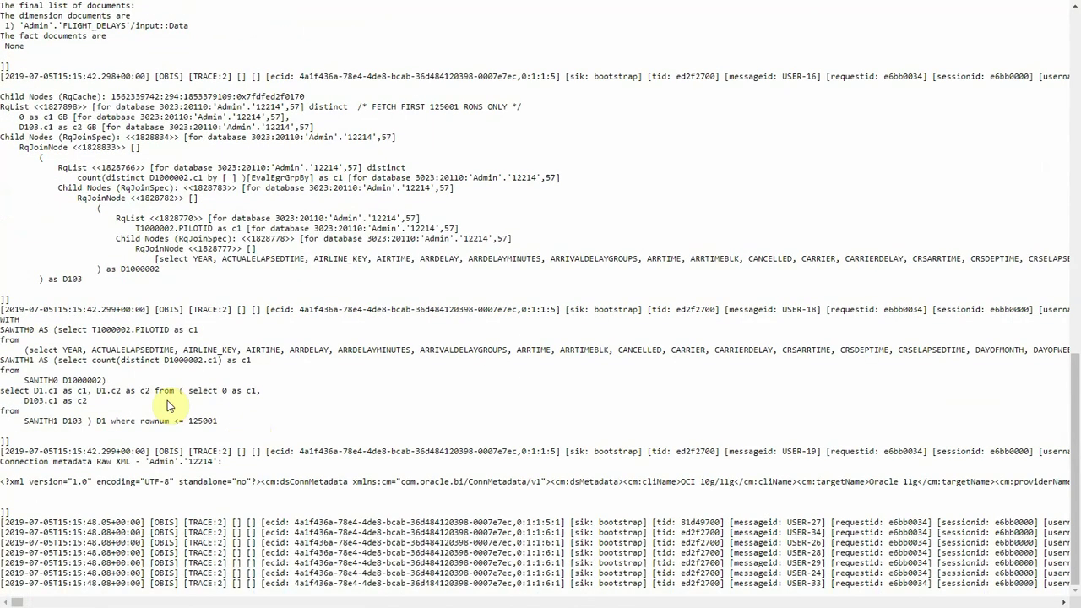
drag(92, 360, 222, 361)
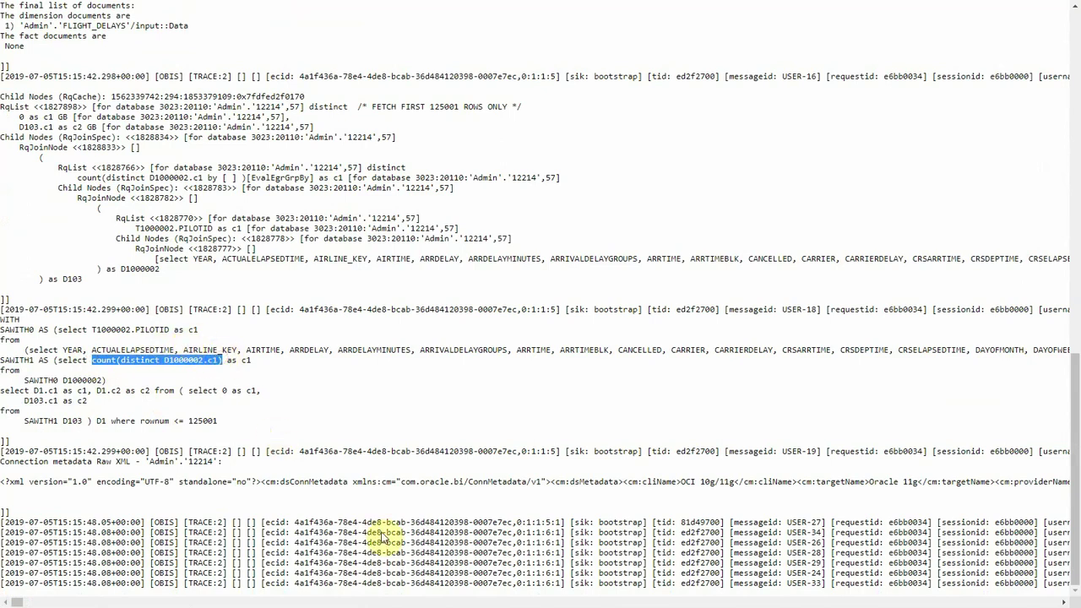
click(1066, 601)
click(1066, 601)
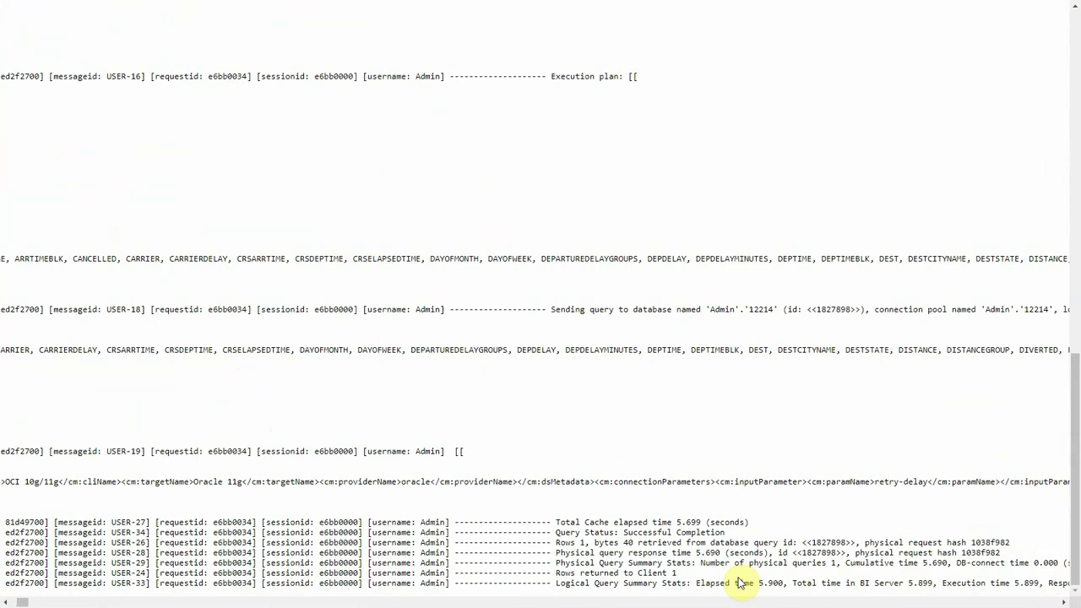
drag(555, 553, 777, 561)
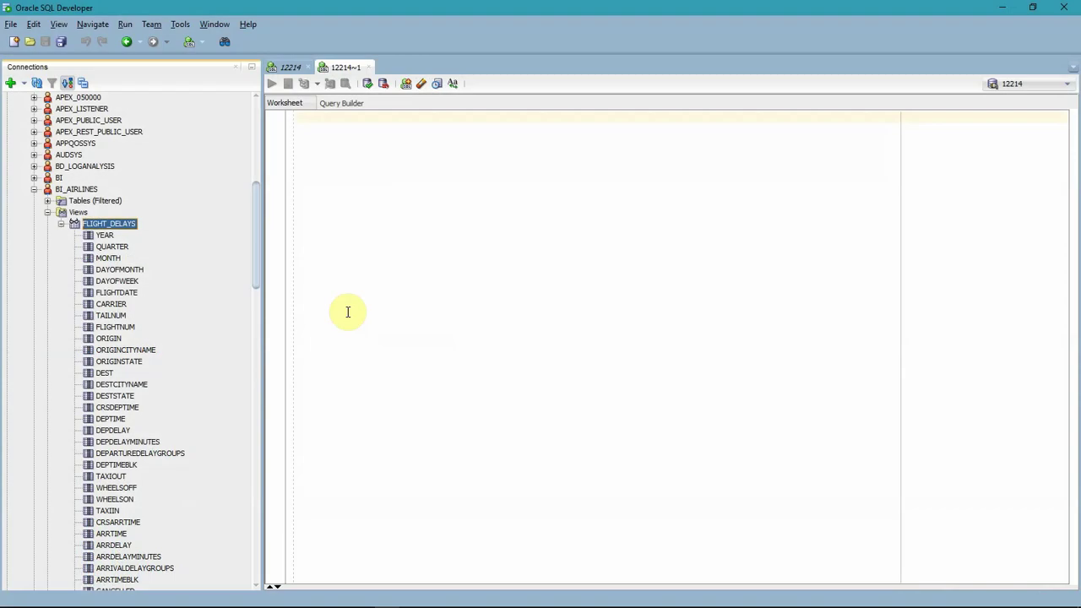
Step: Run select APPROX_COUNT_DISTINCT(PILOTID) FROM BI_AIRLINES.FLIGHT_DELAYS in the worksheet, returning 271525
click(379, 224)
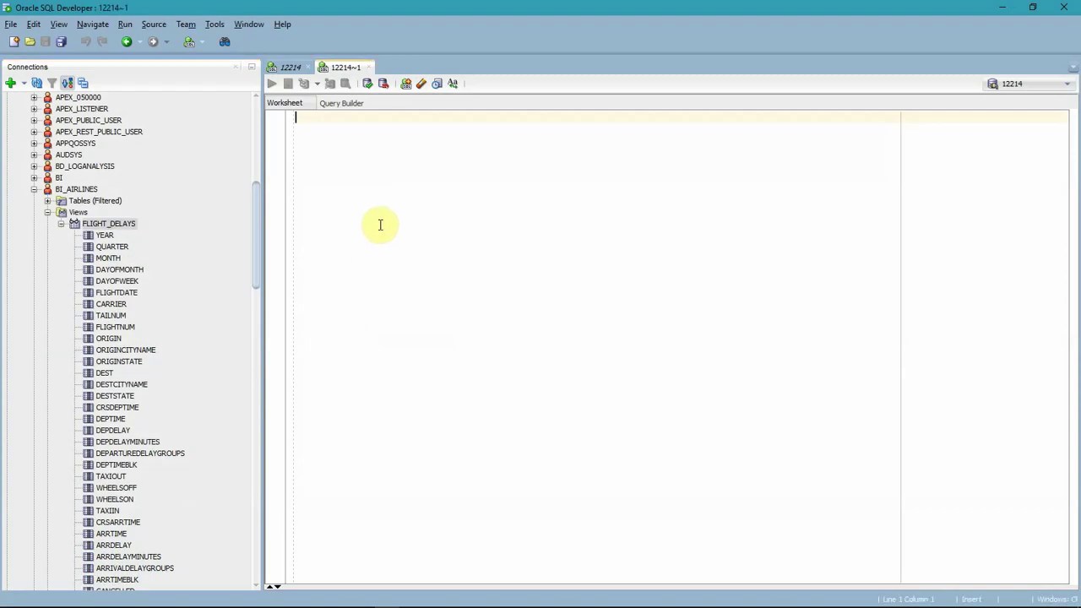
text(select APPROX_COUNT_DISTI)
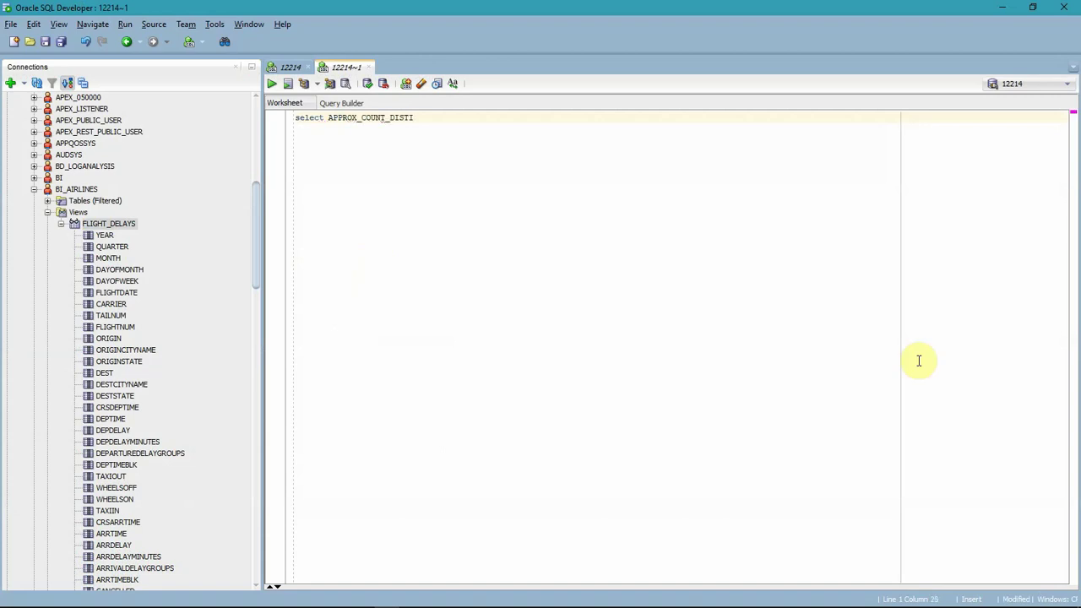
text(NCT(PILOTID) FROM BI_AIRLINES.F)
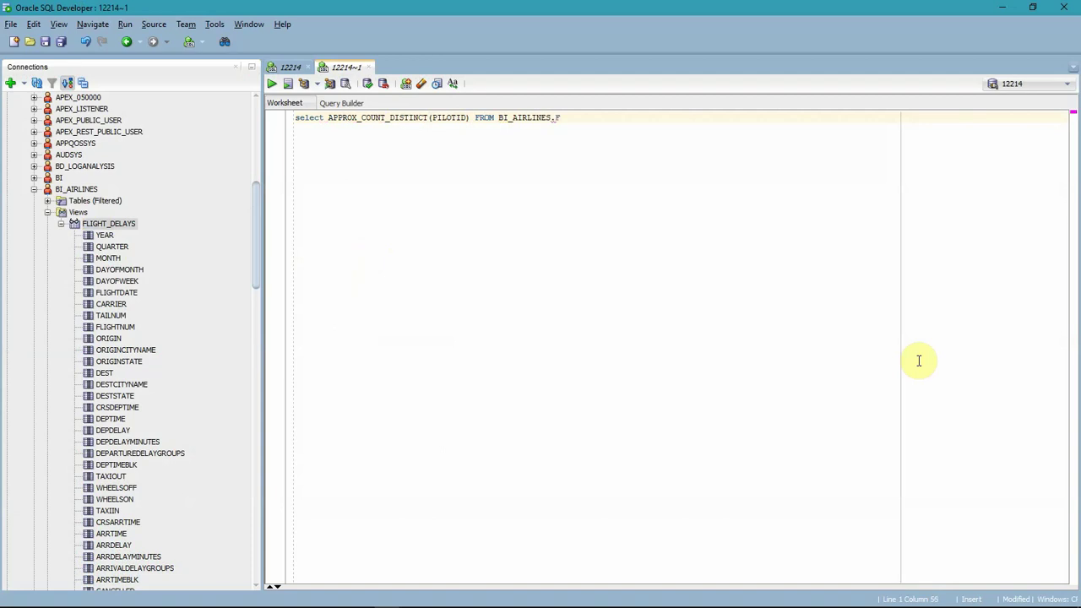
text(LIGHT_DELAYS)
key(ctrl+Return)
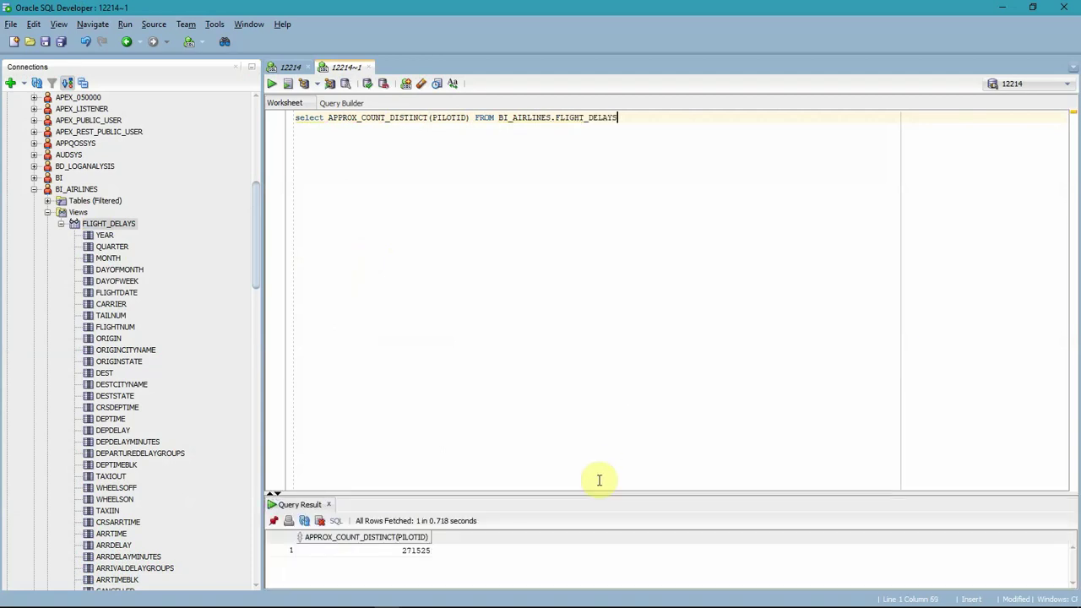
drag(587, 492, 572, 275)
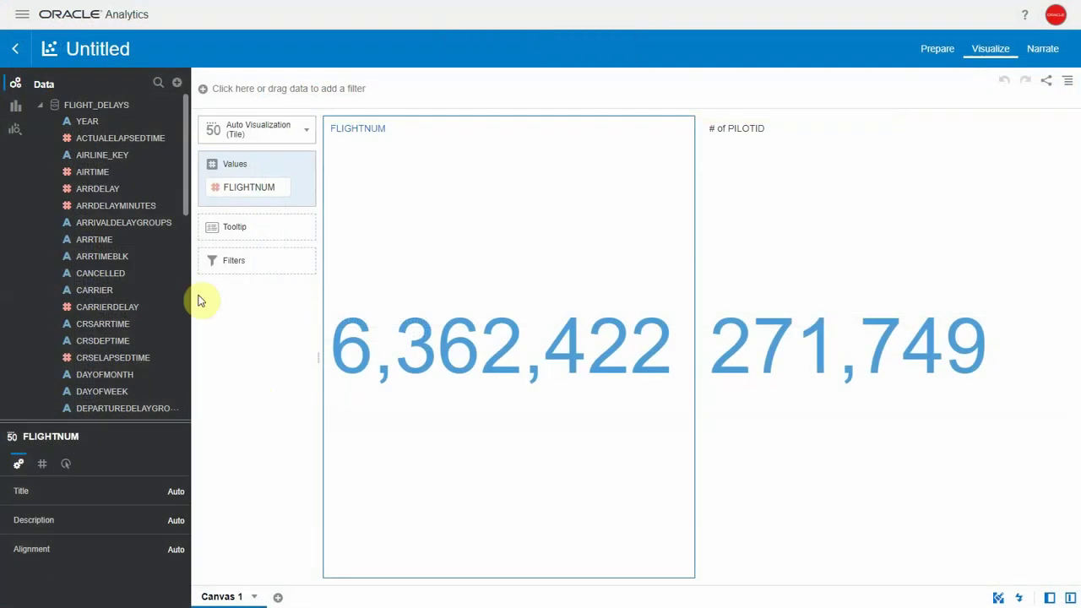
Step: Create a new calculation under My Calculations named APPROX COUNT
click(42, 107)
right_click(71, 128)
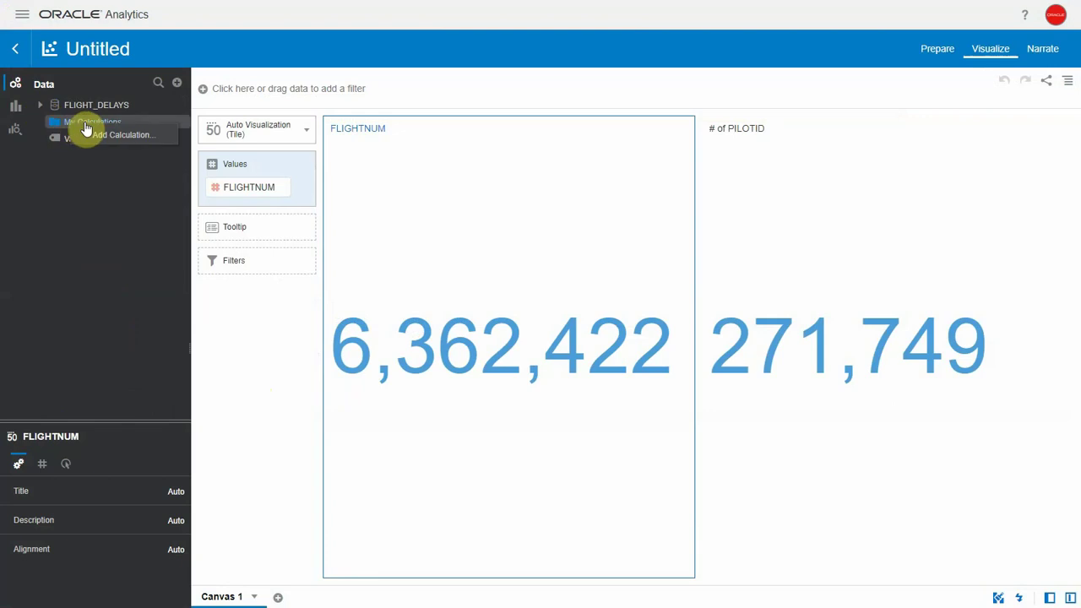
click(106, 134)
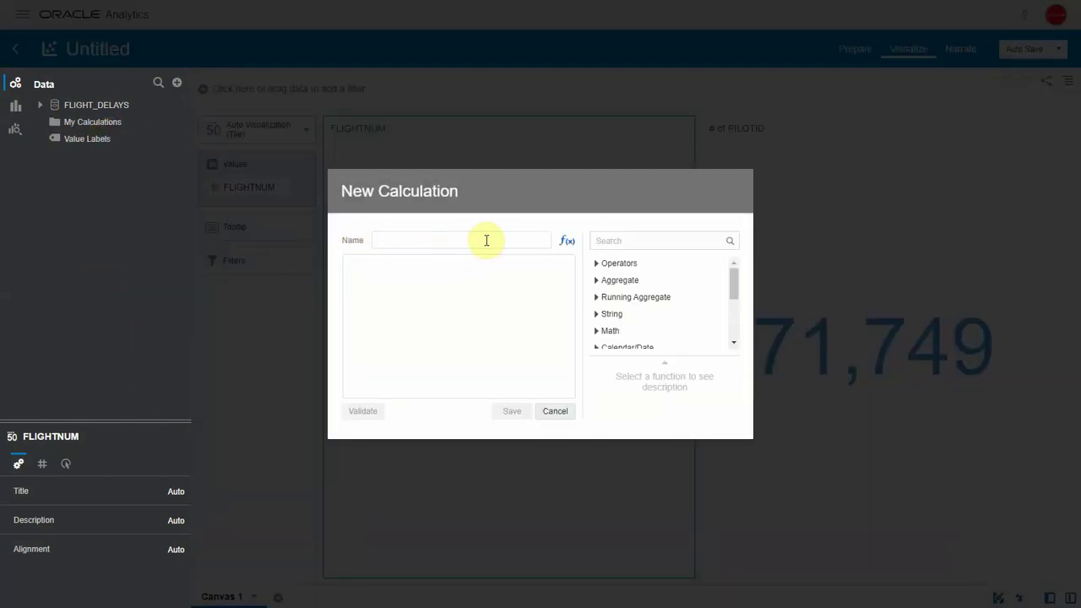
text(APPROX COUNT)
key(Tab)
Step: Enter EVALUATE('APPROX_COUNT_DISTINCT(%1)', PILOTID) as the expression and validate it
text(EVALUATE ()
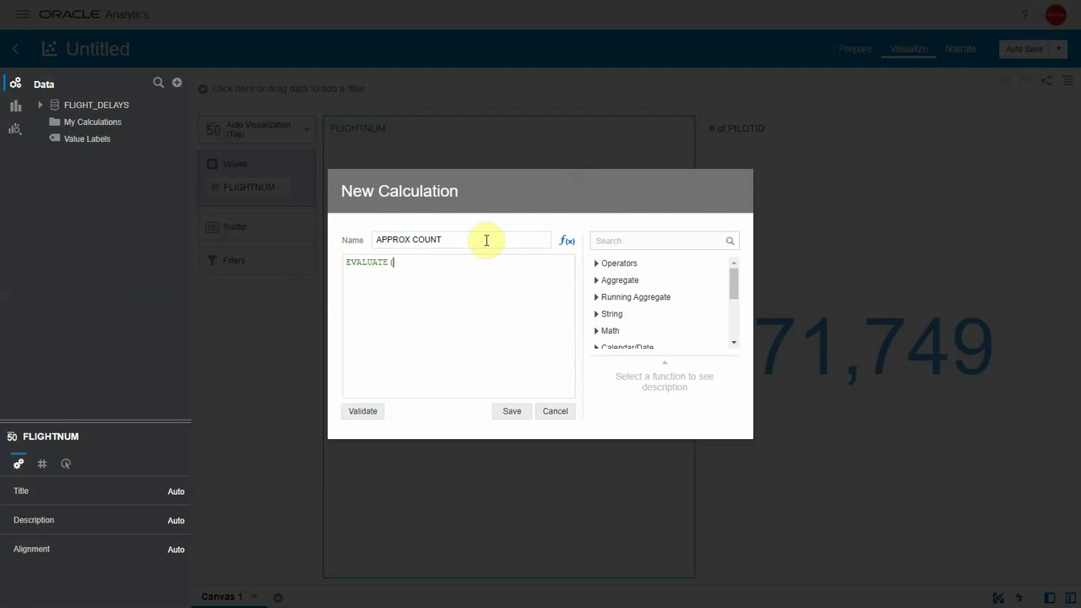
text(')
text(APPROX_COUNT_DISTINCT()')
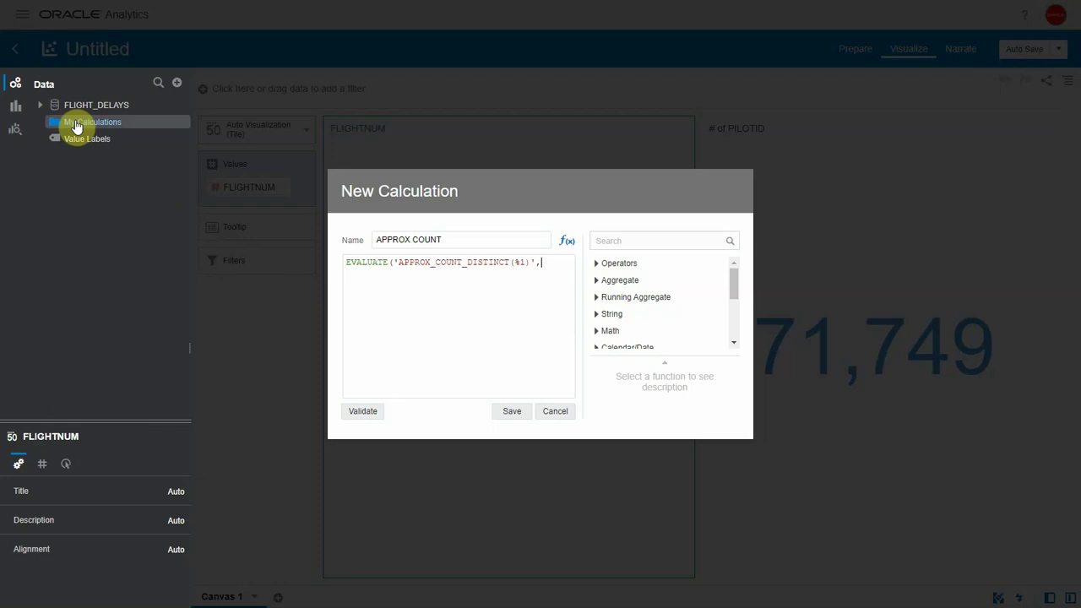
click(42, 107)
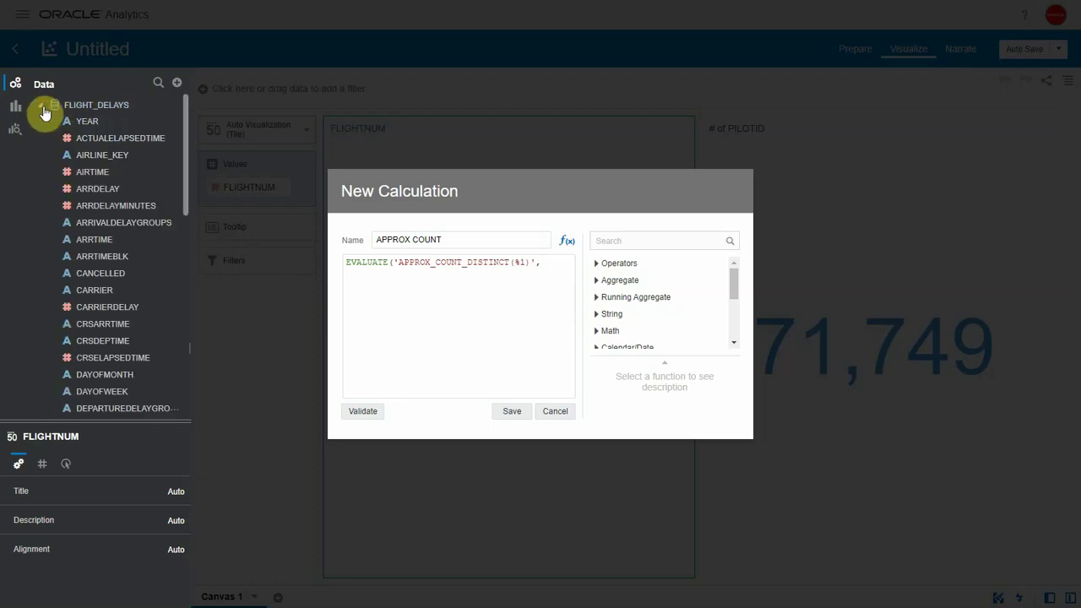
click(550, 267)
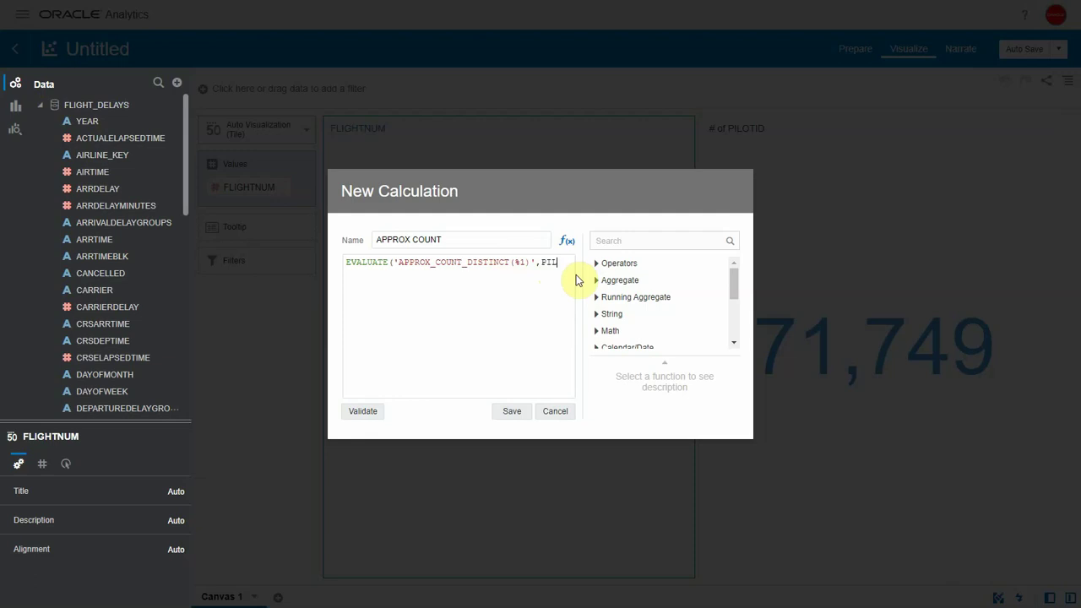
text(PILOTID)
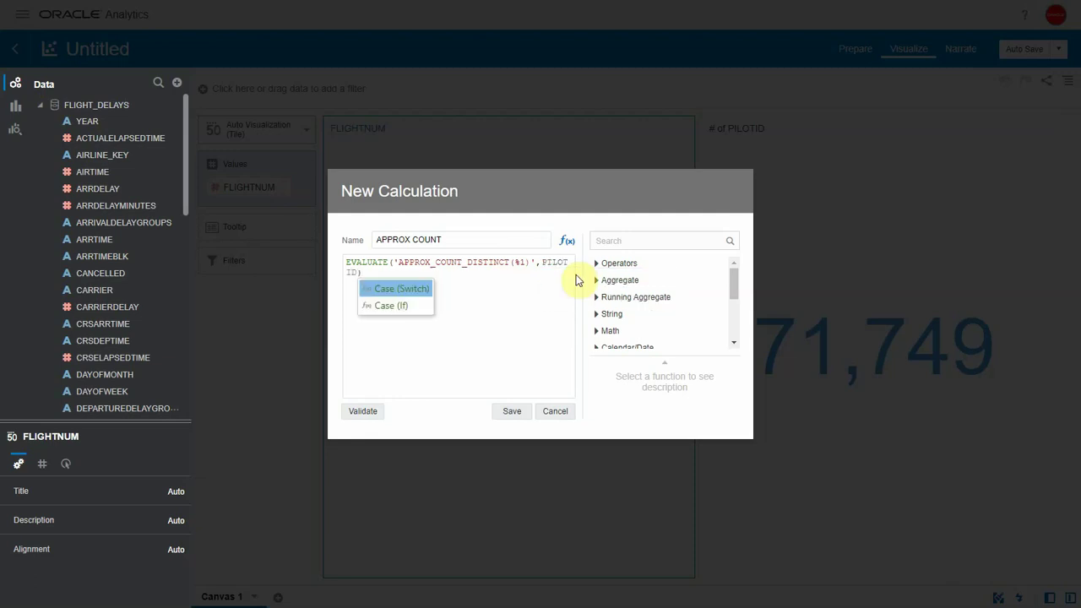
click(364, 412)
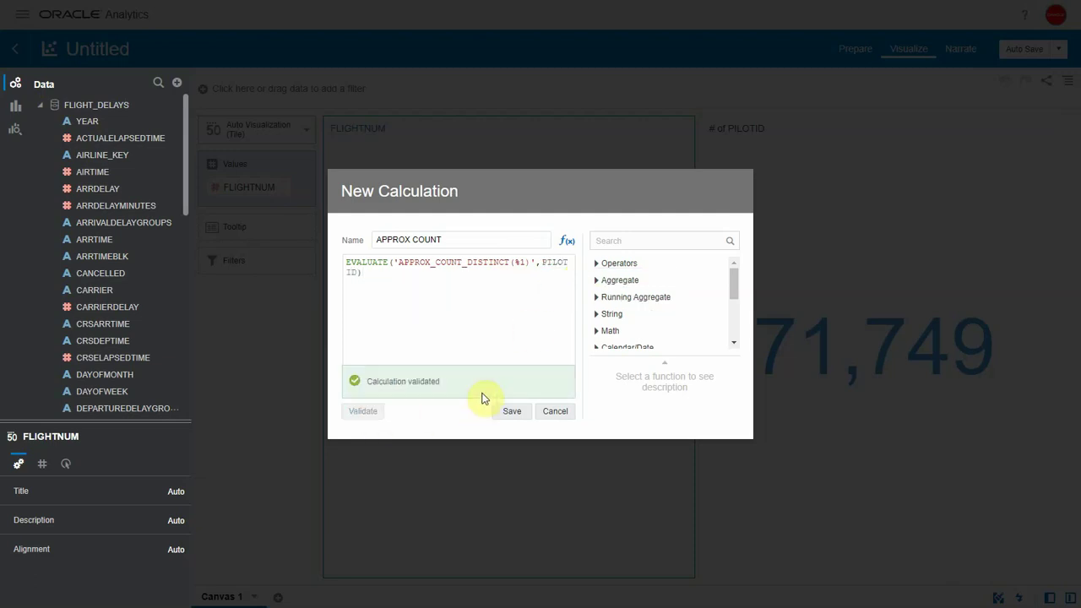
Step: Save APPROX COUNT and display it in a Table visualization returning 271525
click(511, 411)
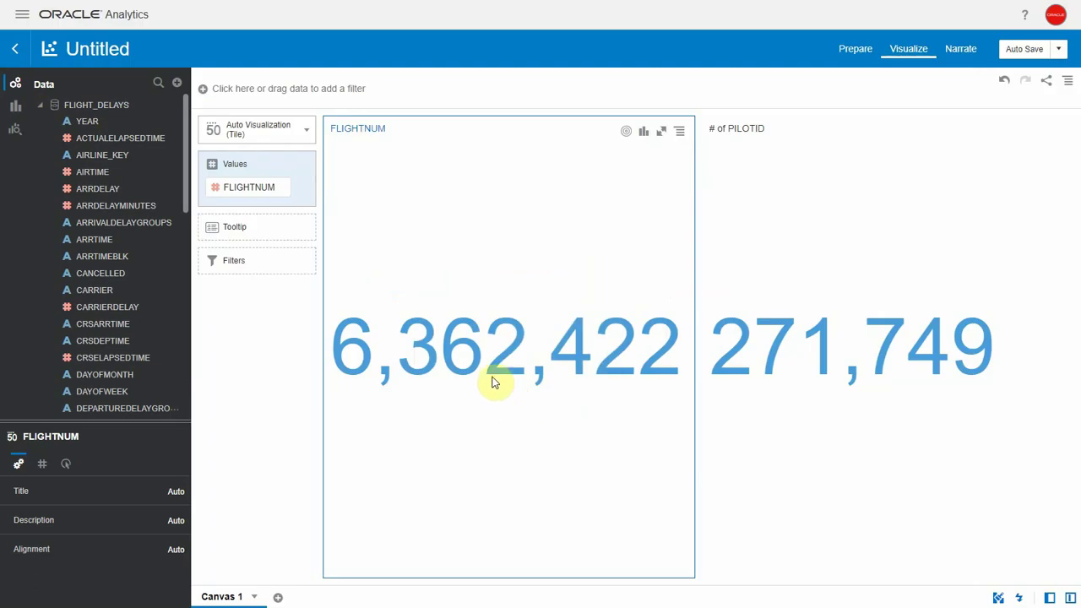
click(40, 104)
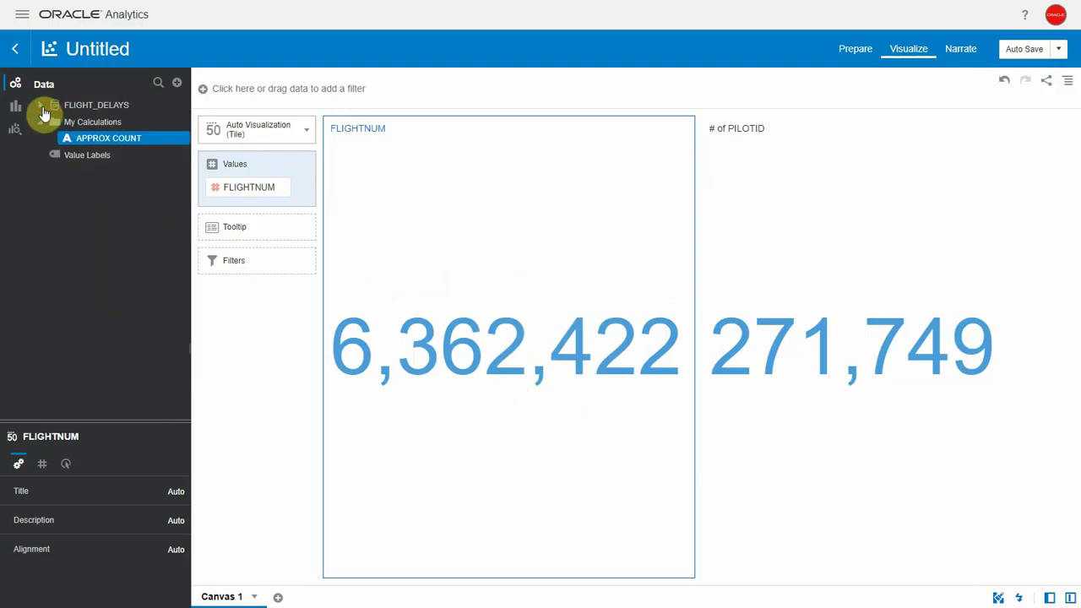
right_click(96, 138)
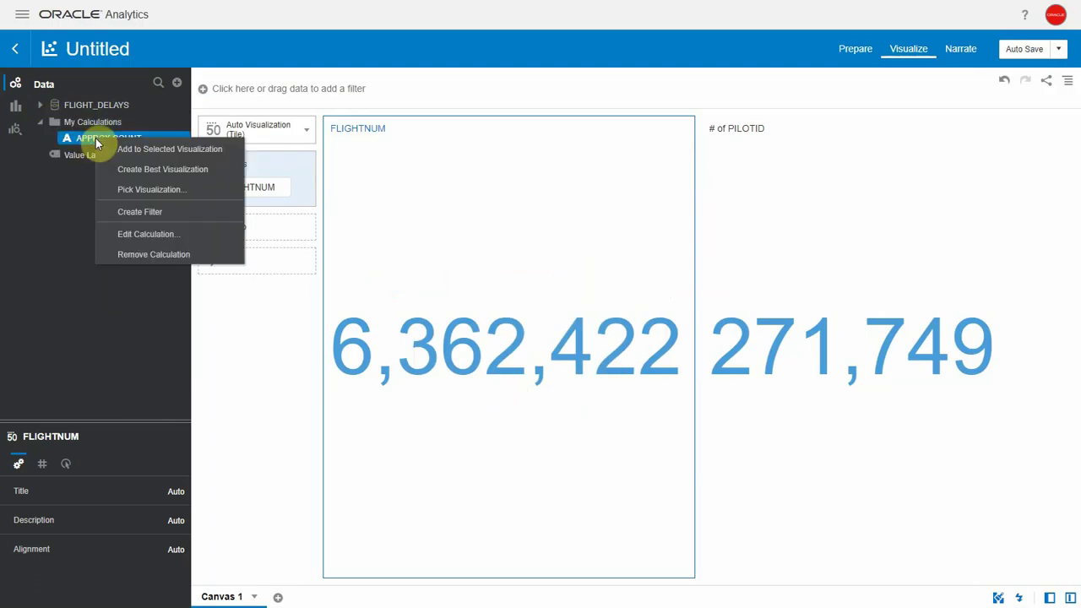
click(137, 190)
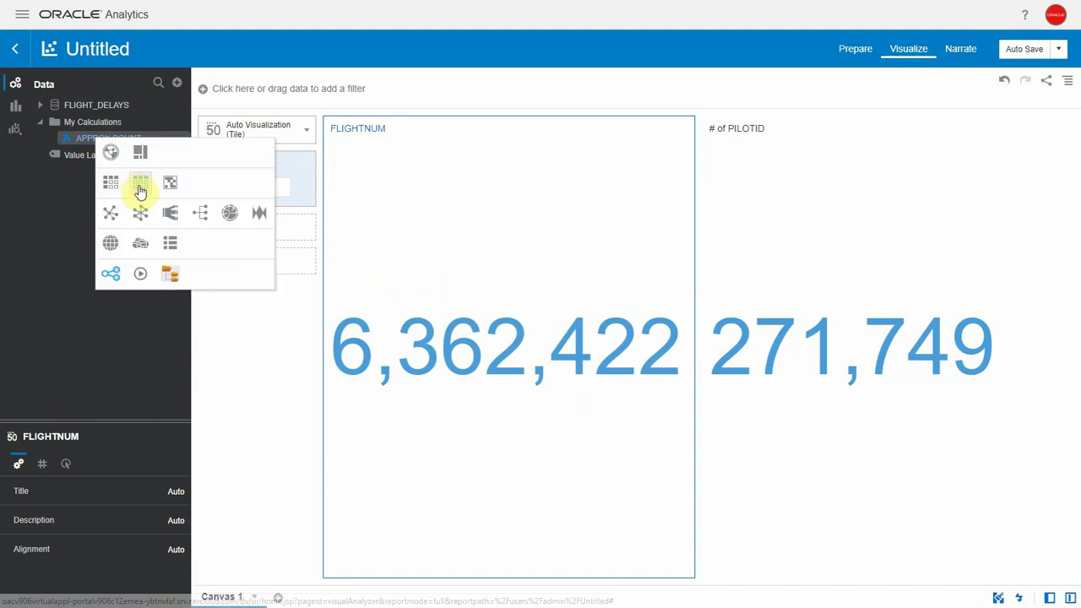
click(135, 186)
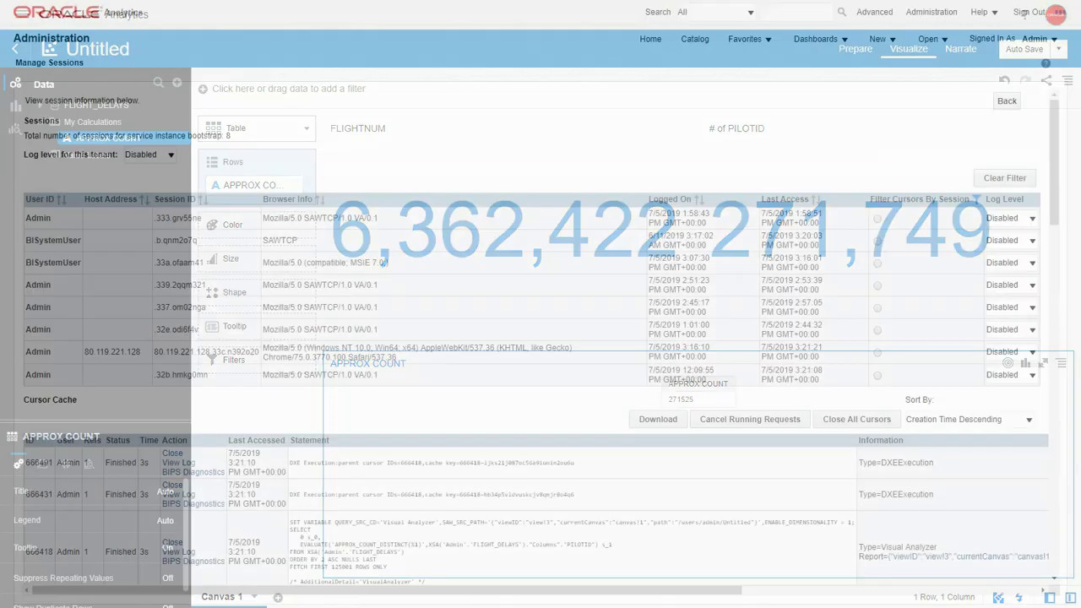
scroll(590, 554, down, 2)
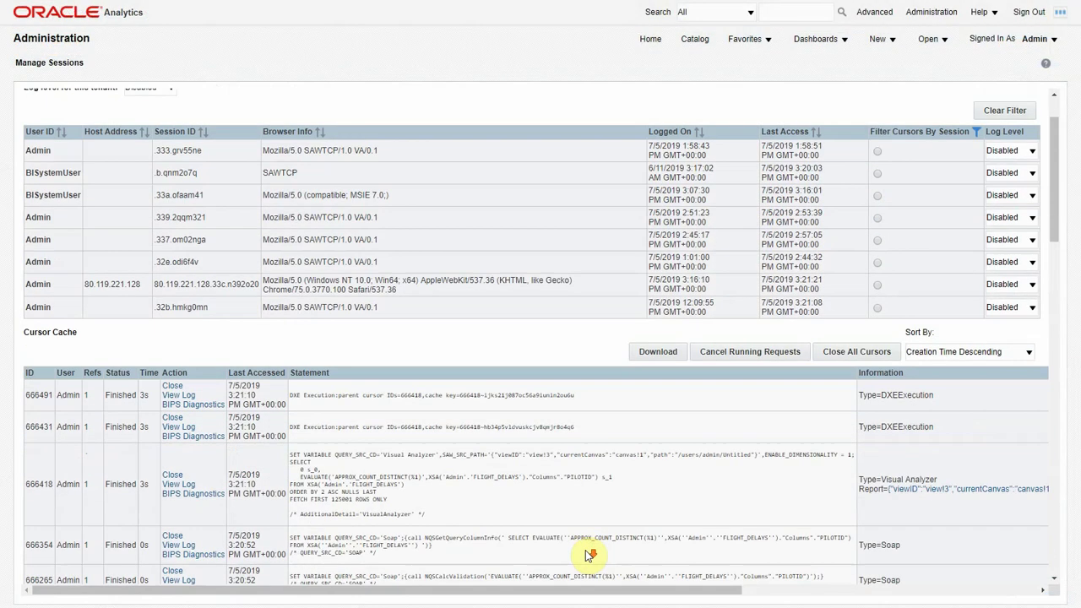
click(190, 492)
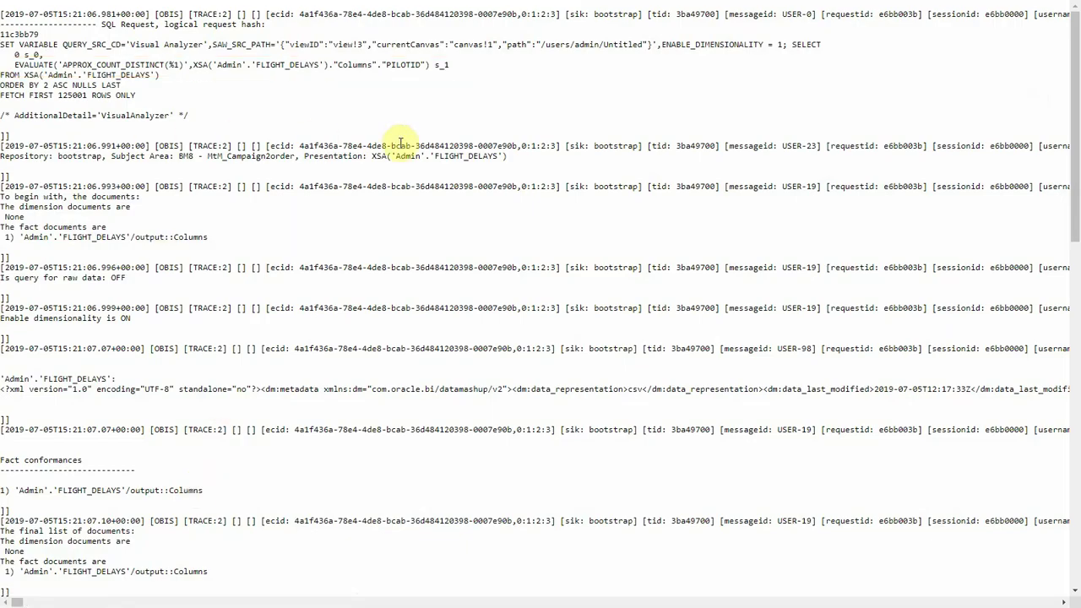
scroll(400, 143, down, 10)
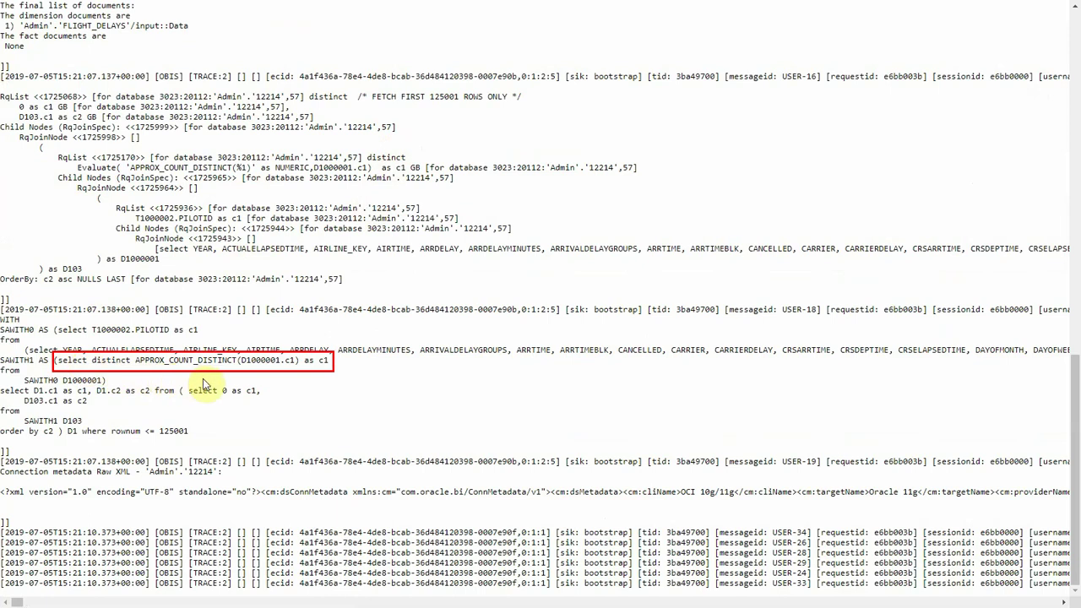
click(1035, 603)
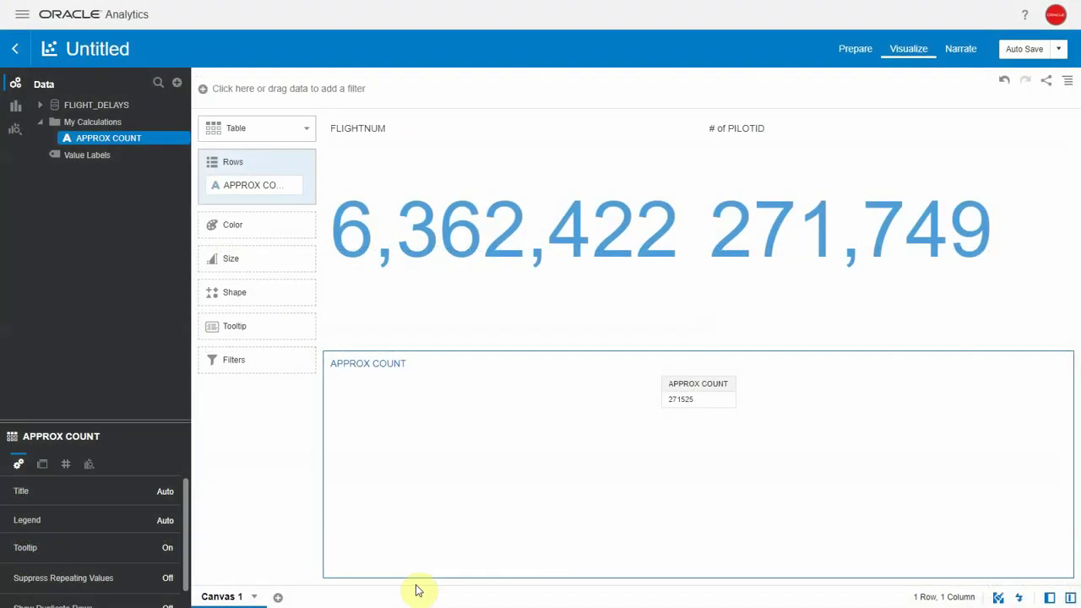
Step: Add DAYOFWEEK to the table's Rows above APPROX COUNT, which triggers a query error
click(39, 106)
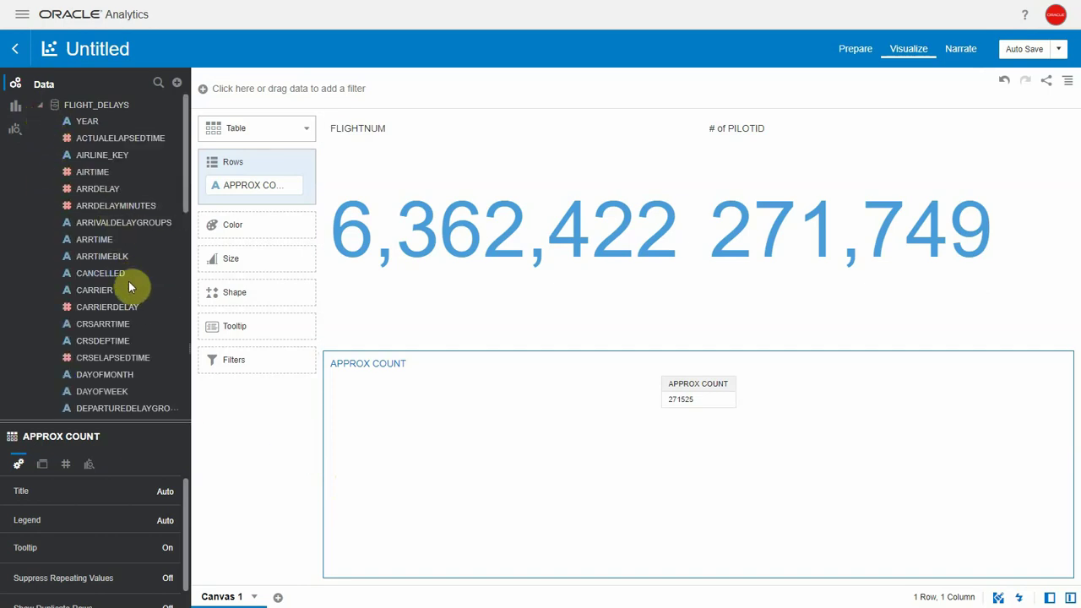
drag(126, 391, 270, 169)
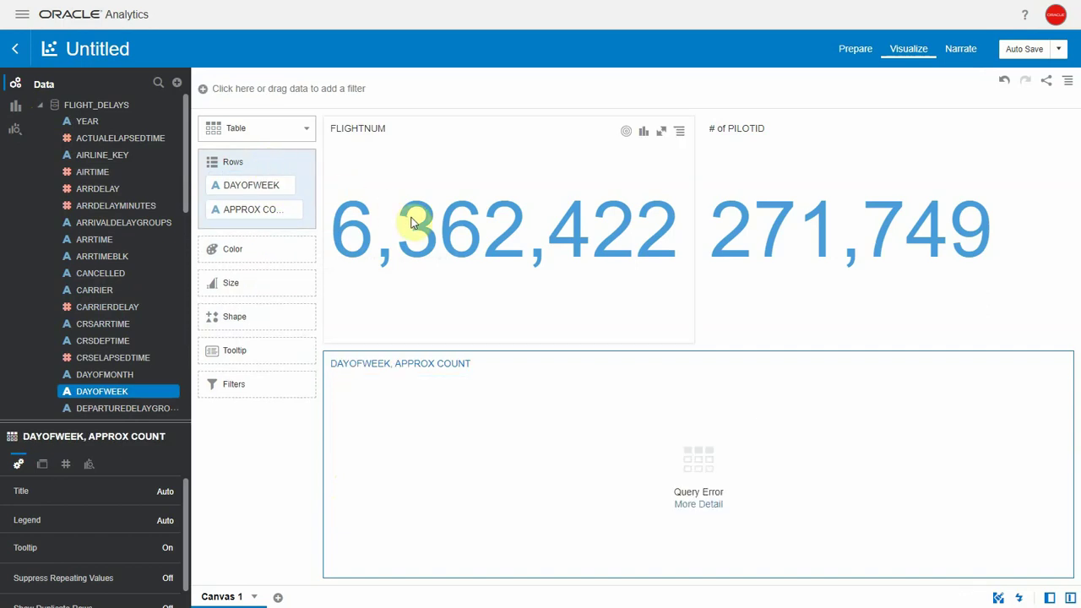
click(298, 209)
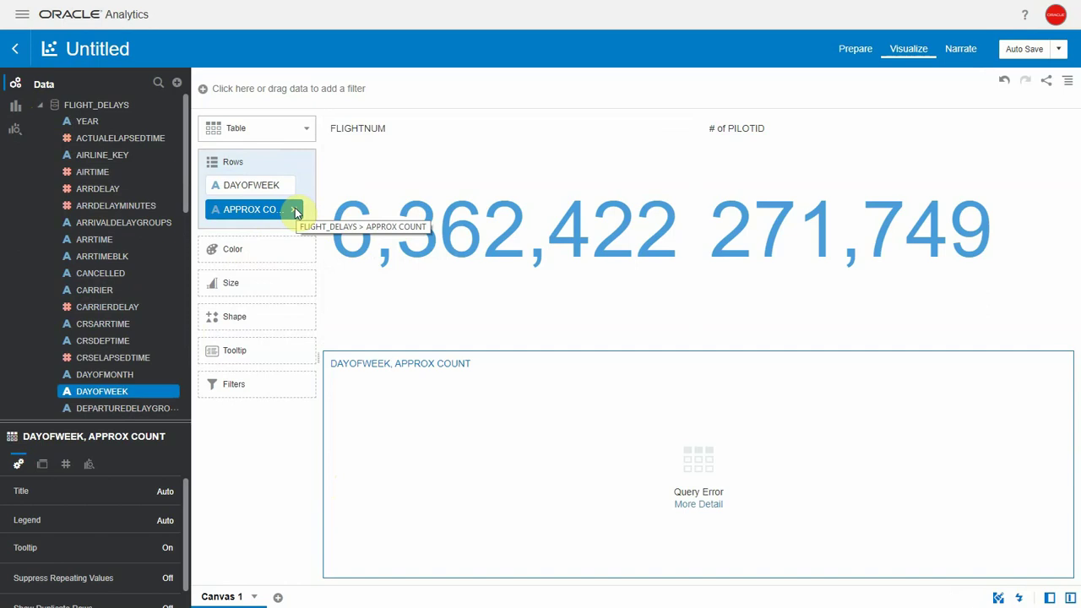
click(41, 106)
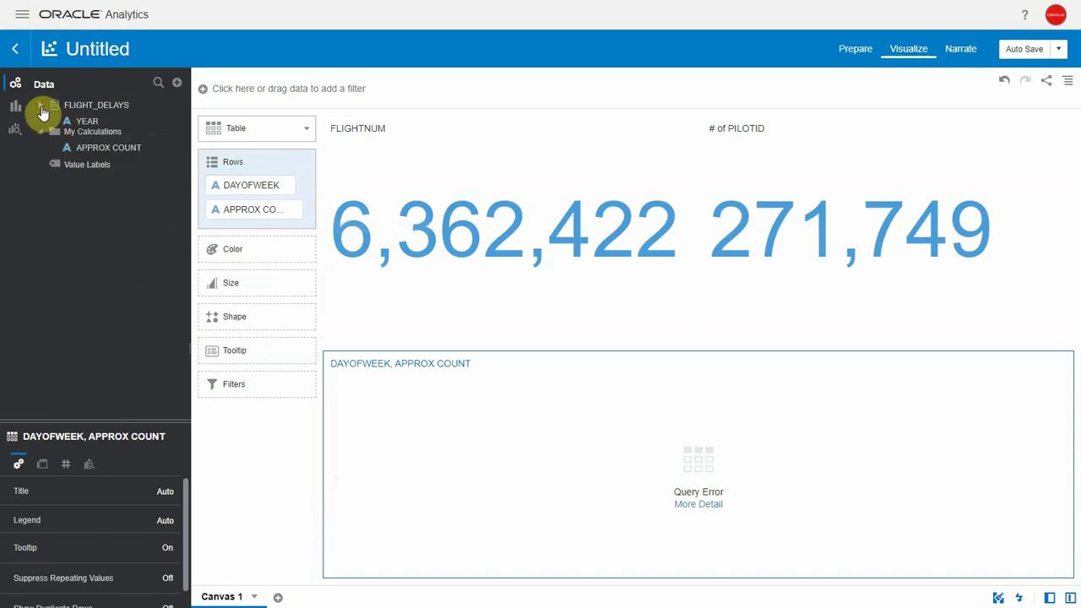
Step: Create a new calculation in My Calculations named APPROX COUNT AGGR
right_click(93, 127)
click(117, 136)
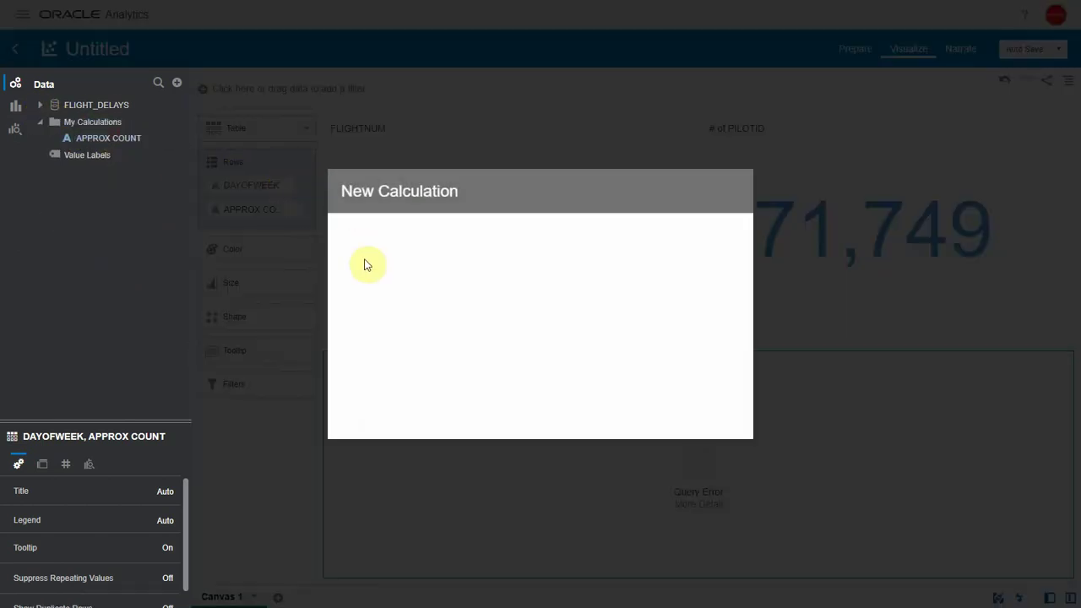
click(418, 245)
text(APPROX)
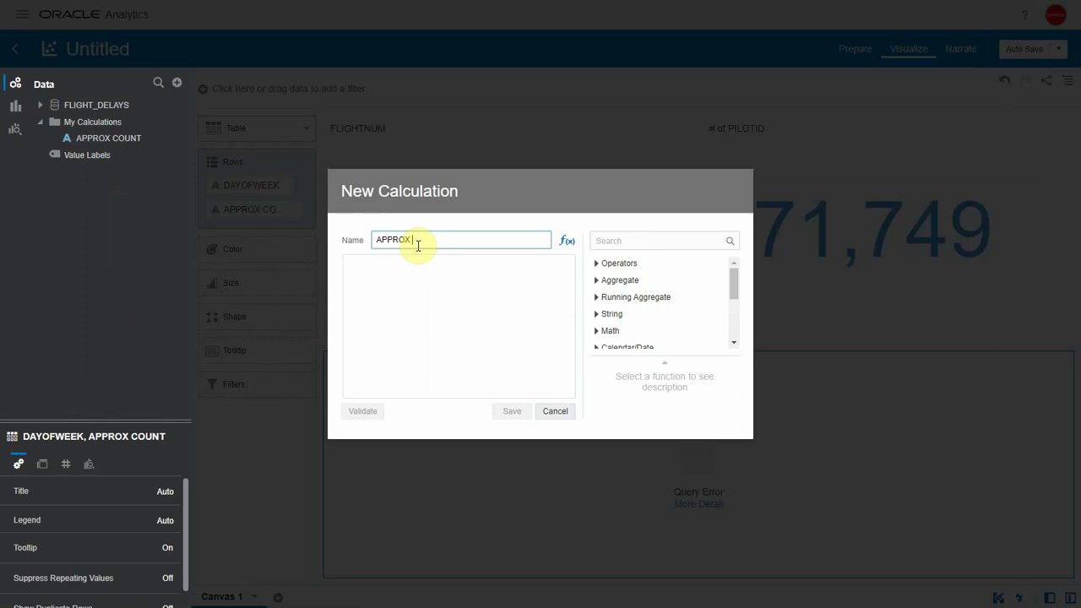
text( COUNT AGGR)
key(Tab)
Step: Enter EVALUATE_AGGR('APPROX_COUNT_DISTINCT(%1)', PILOTID) as the expression, validate and save it
text(APP)
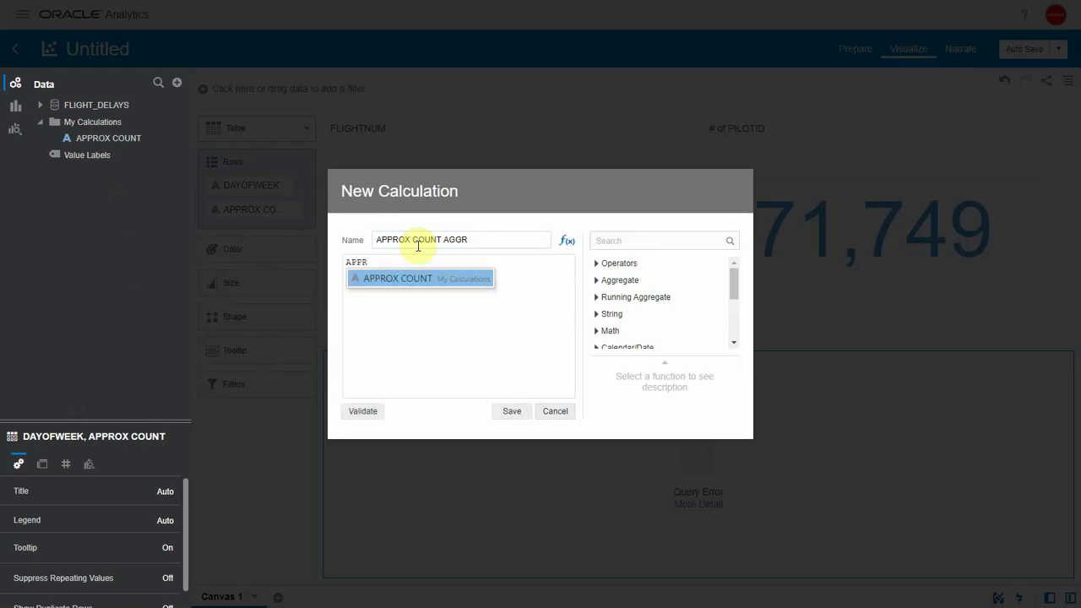
key(ctrl+a)
text((EVALUATE('APPROX_COUNT_DISTINCT(%1)',PILOTID)))
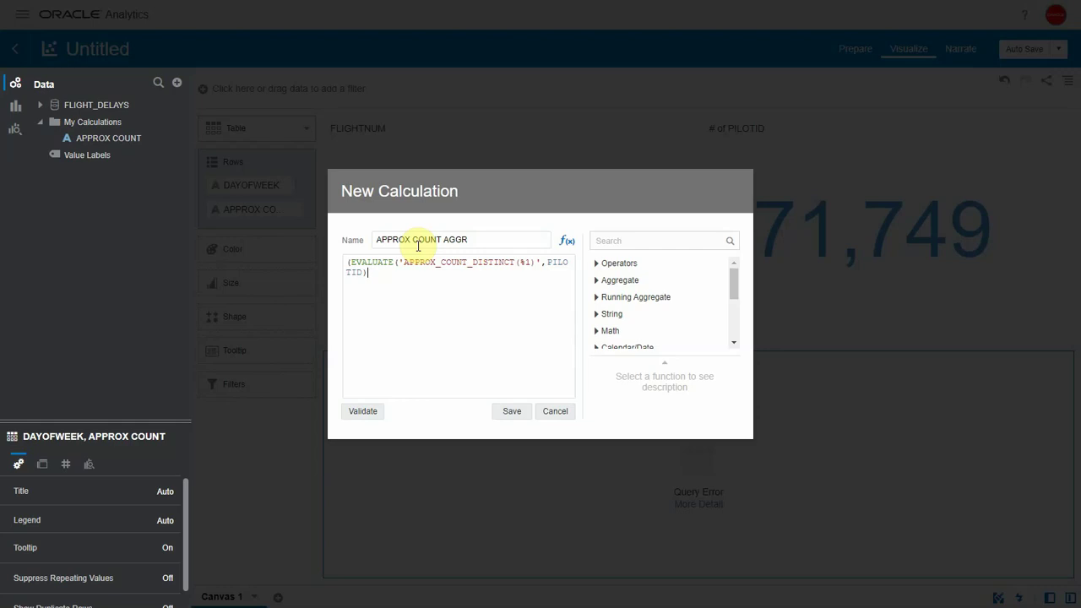
key(Delete)
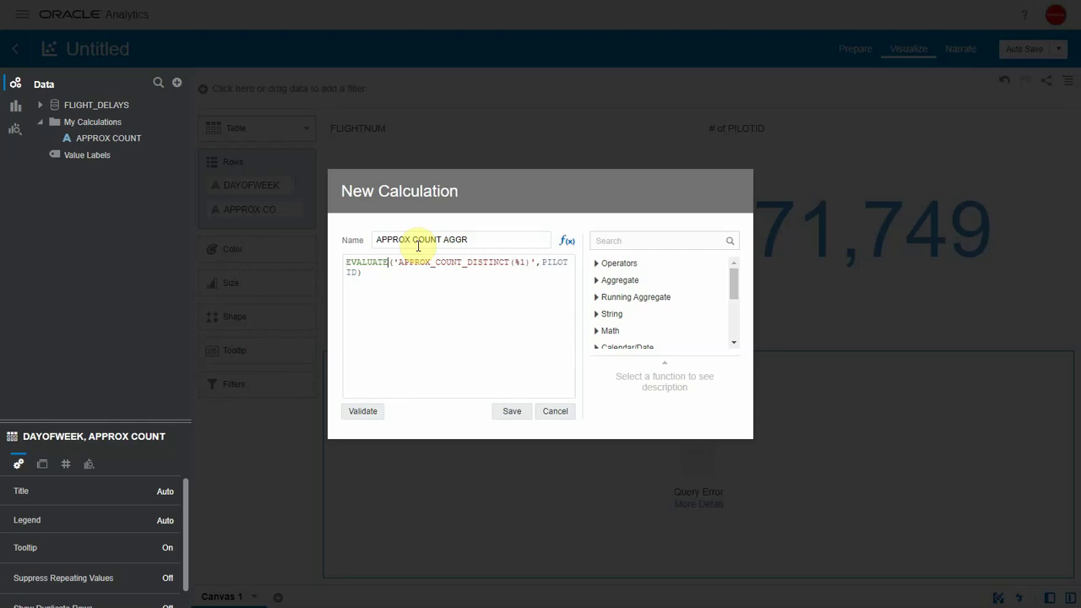
text(_AGGR)
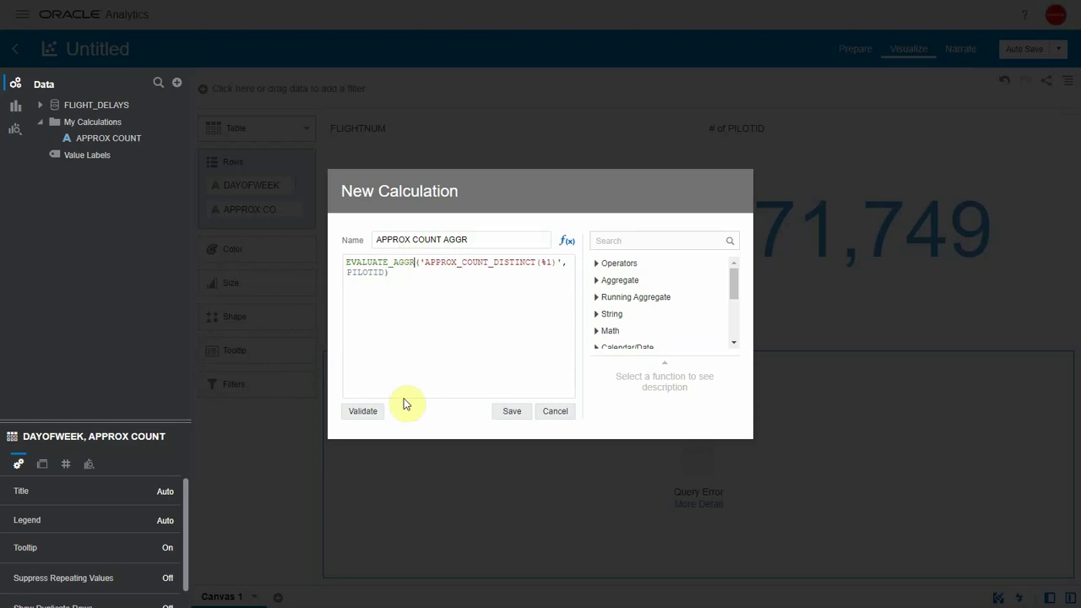
click(362, 414)
click(511, 412)
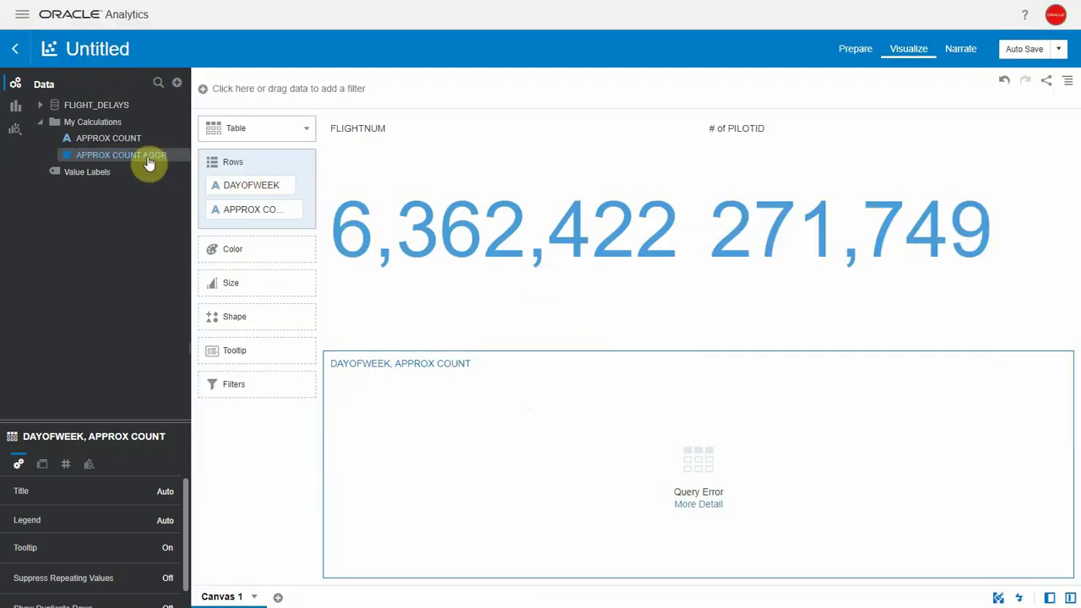
Step: Replace APPROX COUNT with APPROX COUNT AGGR in the table and add a Total row of 271,525
drag(149, 159, 247, 209)
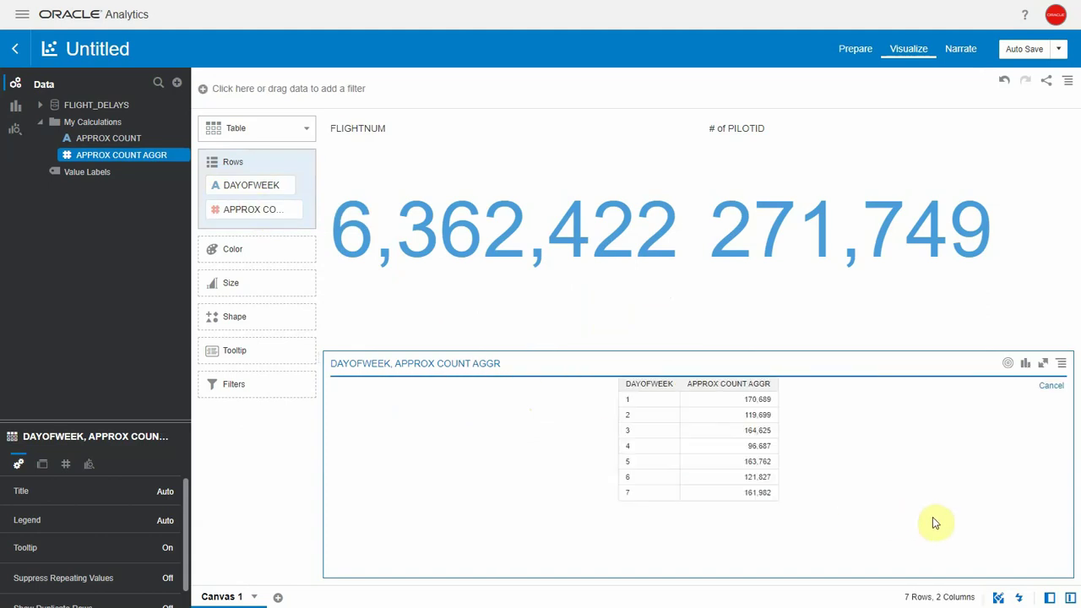
right_click(659, 432)
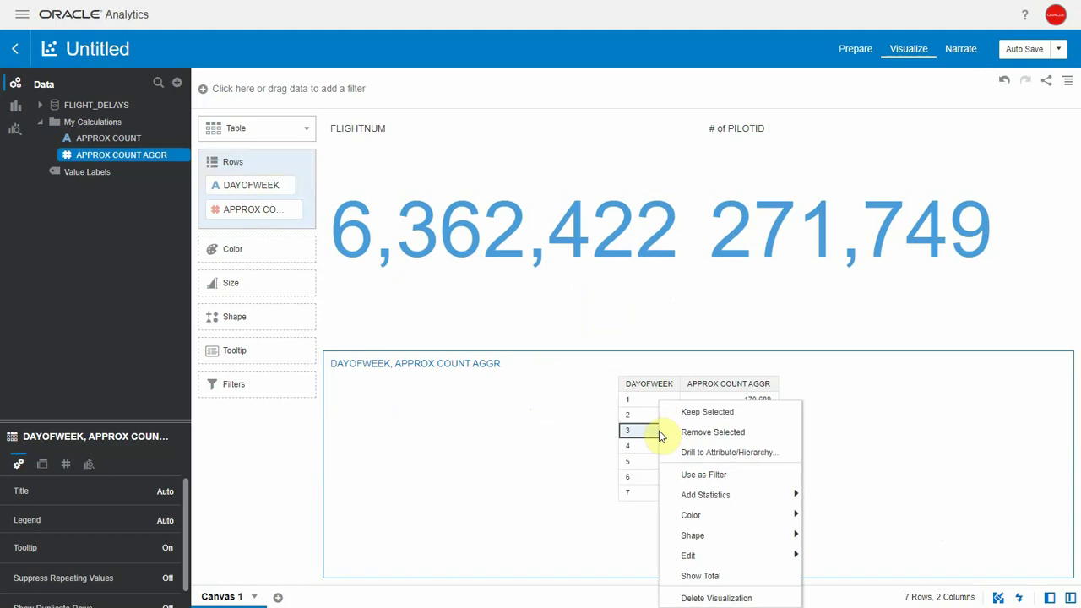
click(696, 575)
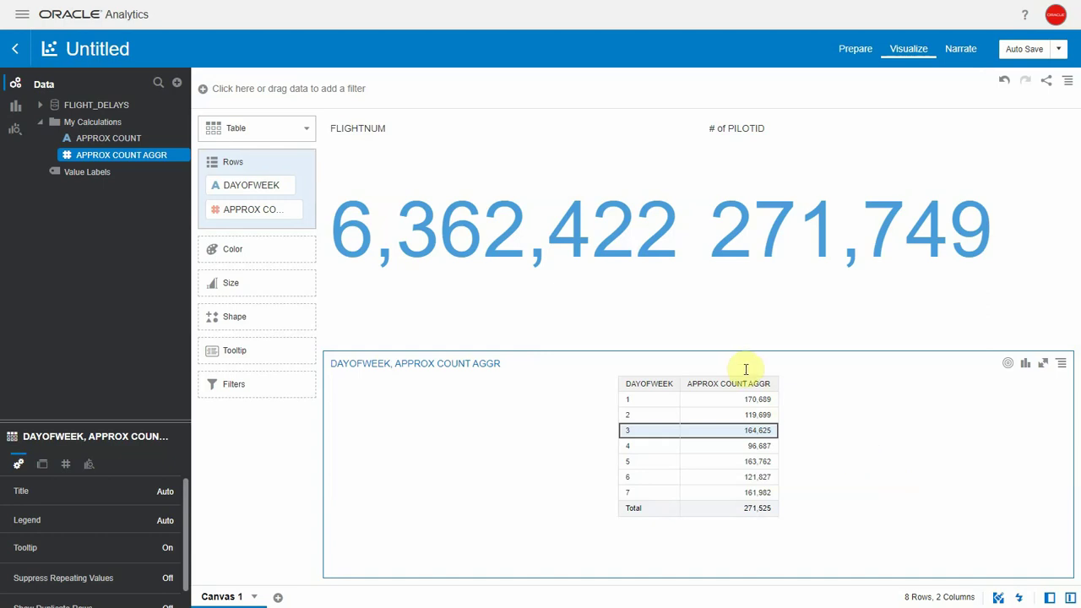
click(589, 353)
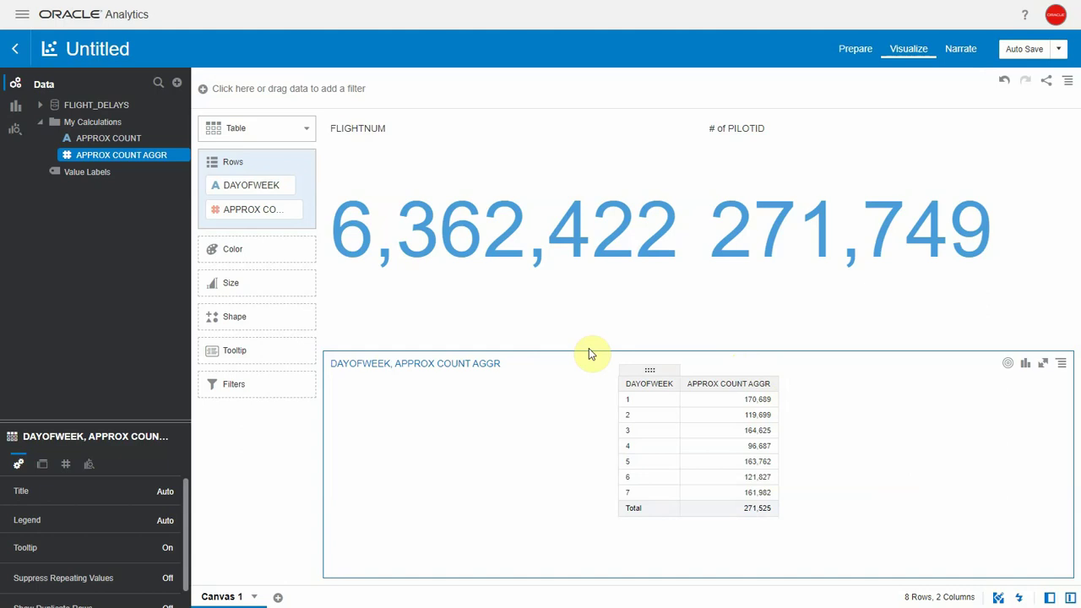
Step: Turn the table into a scatter chart with ARRDELAYMINUTES on the x-axis
click(40, 107)
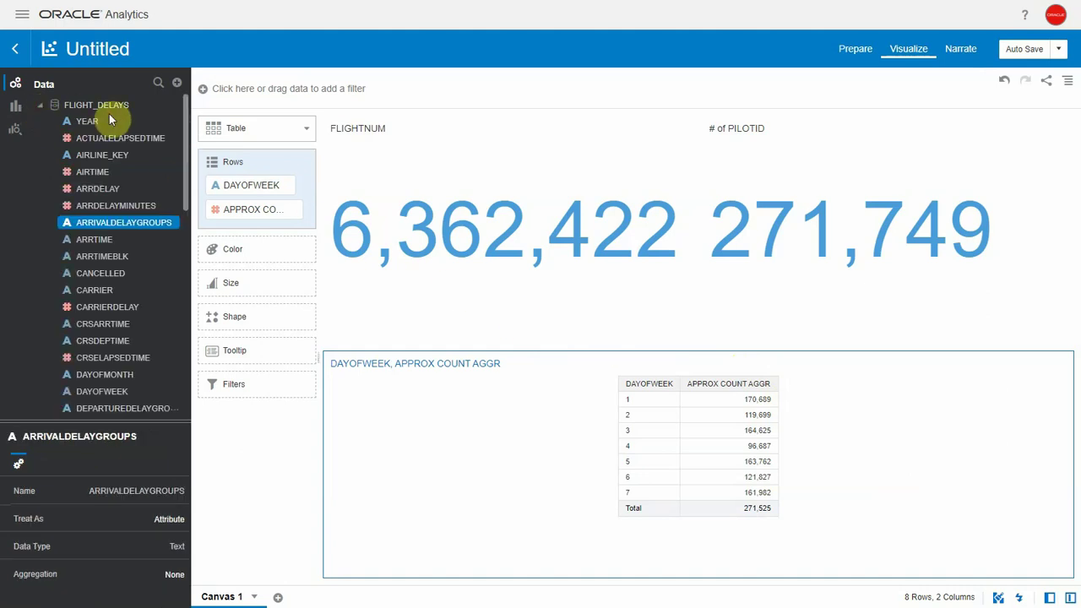
click(304, 129)
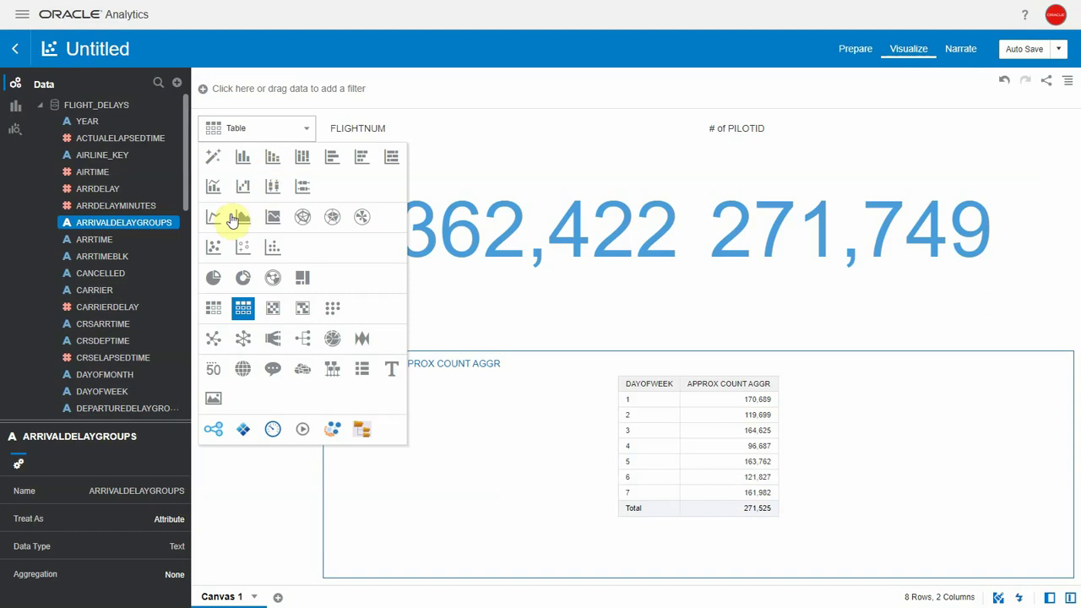
click(213, 245)
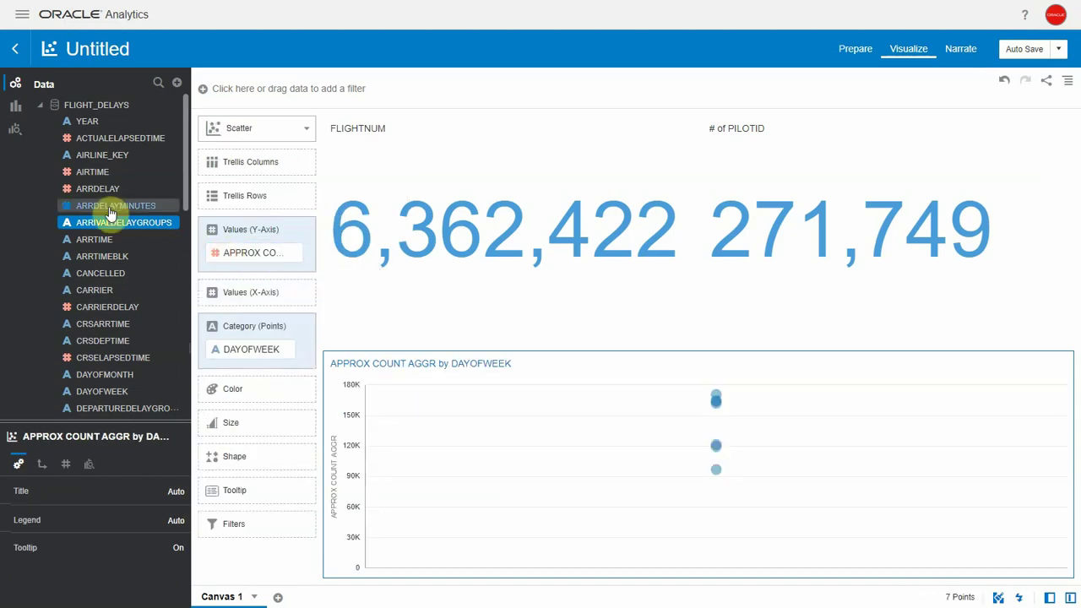
drag(120, 213, 226, 288)
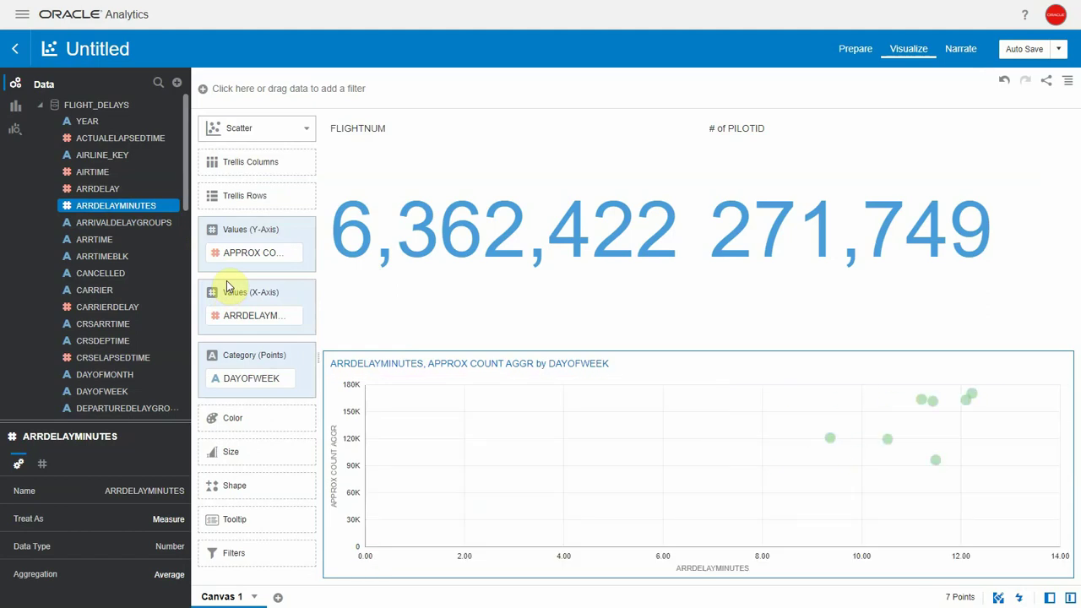
Step: Group scatter points by CARRIER, colour them by DISTANCEGROUP, and remove the outlier near 120
mouse_move(93, 289)
mouse_down()
mouse_move(211, 295)
mouse_move(243, 378)
mouse_up()
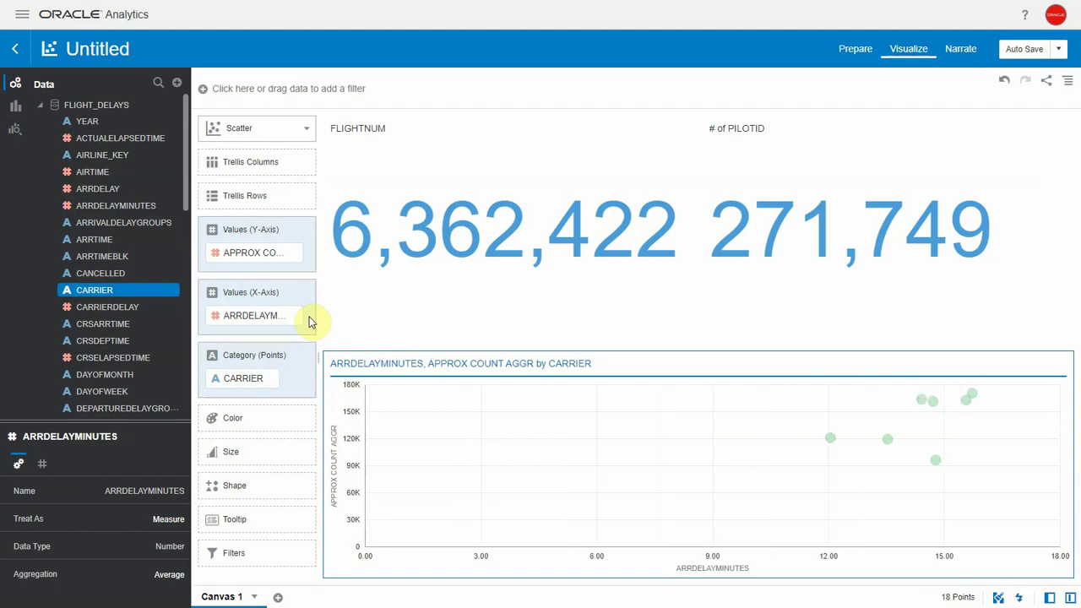
scroll(99, 190, down, 3)
scroll(174, 271, down, 3)
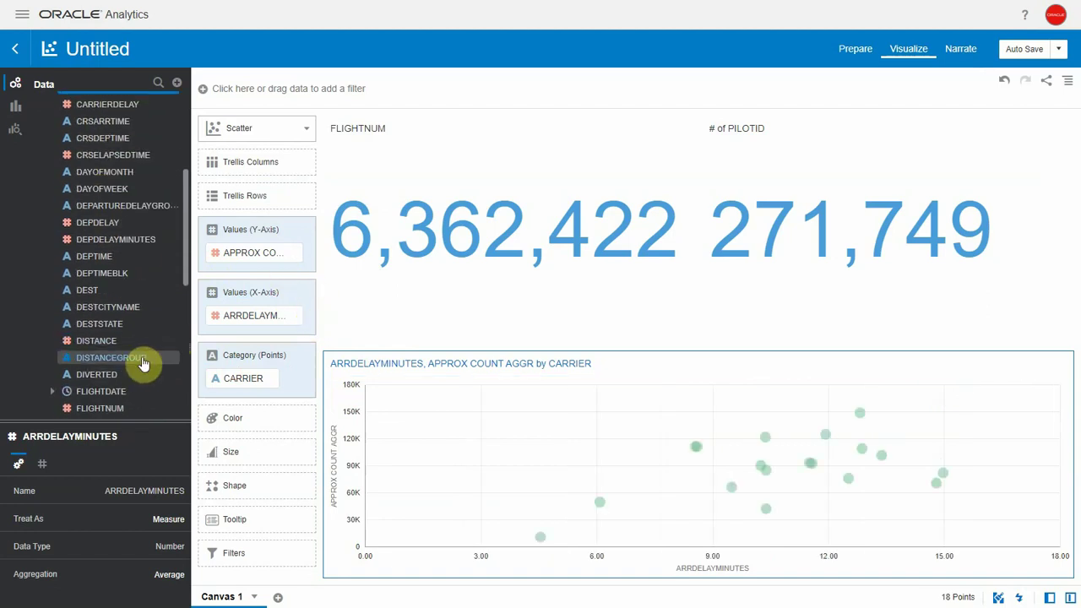
drag(140, 362, 245, 414)
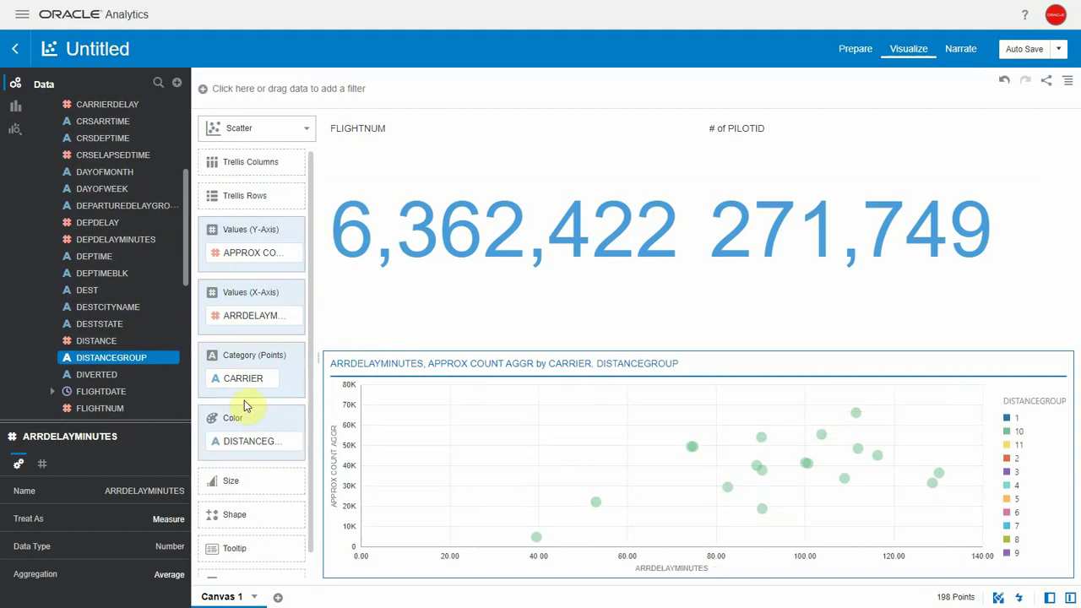
right_click(875, 548)
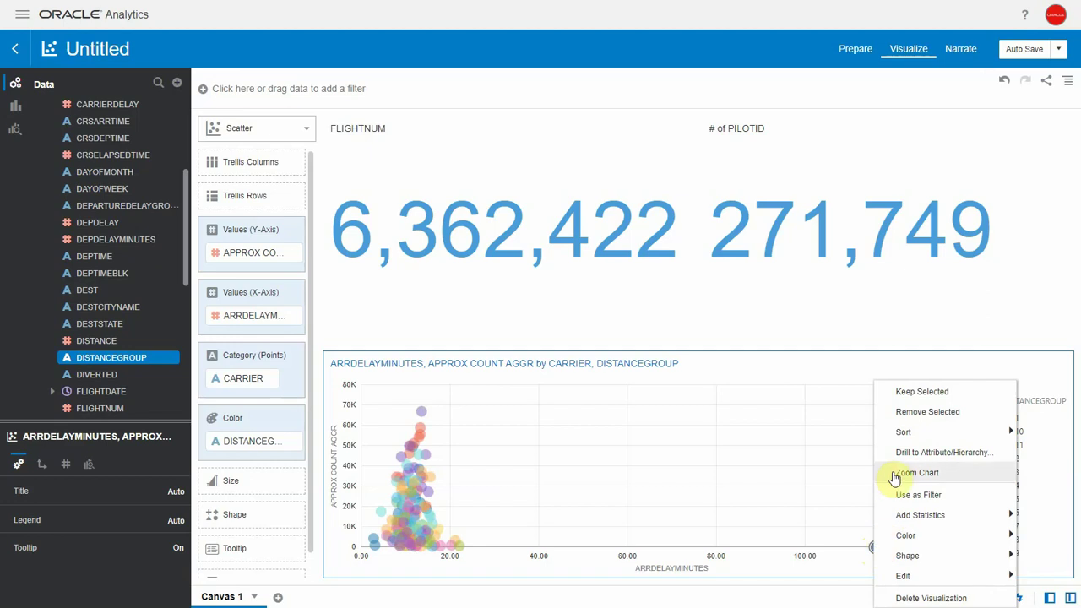
click(887, 412)
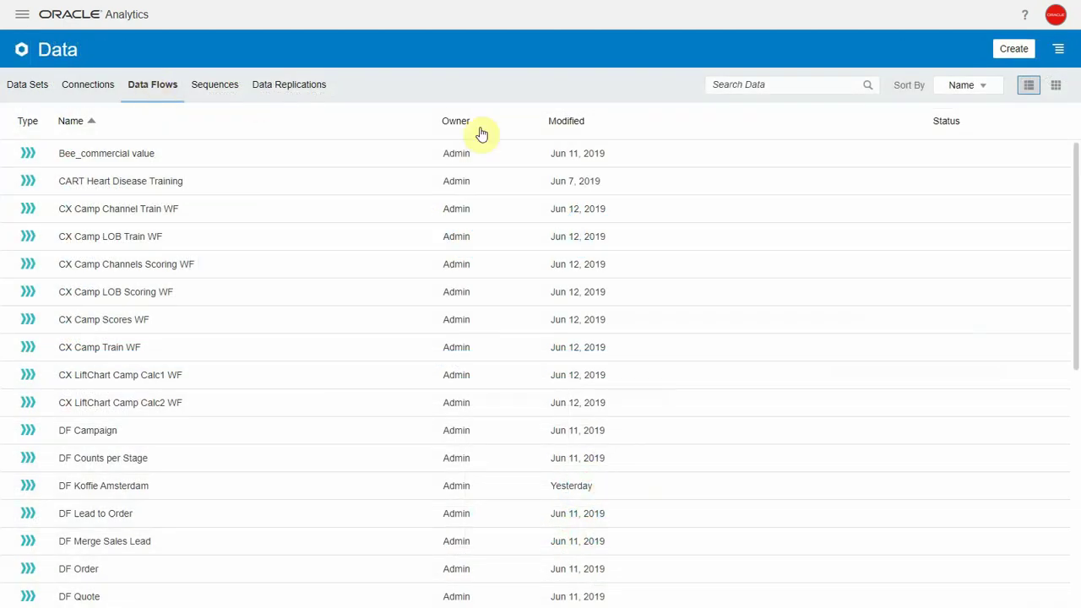
Step: Start a new data flow with FLIGHT_DELAYS, found by searching FLIGHT, as its source
click(1018, 50)
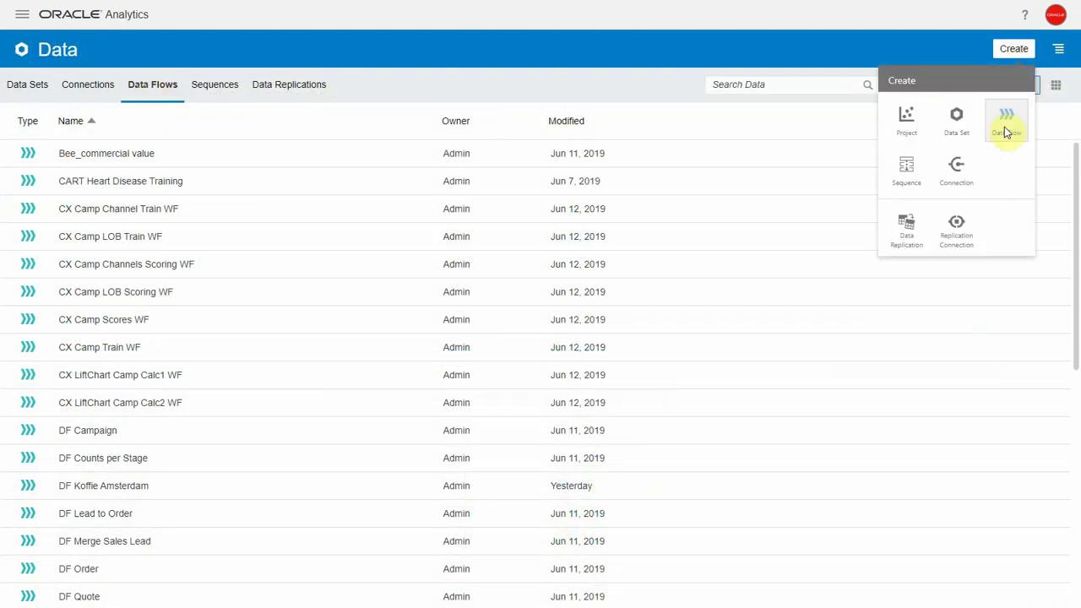
click(992, 114)
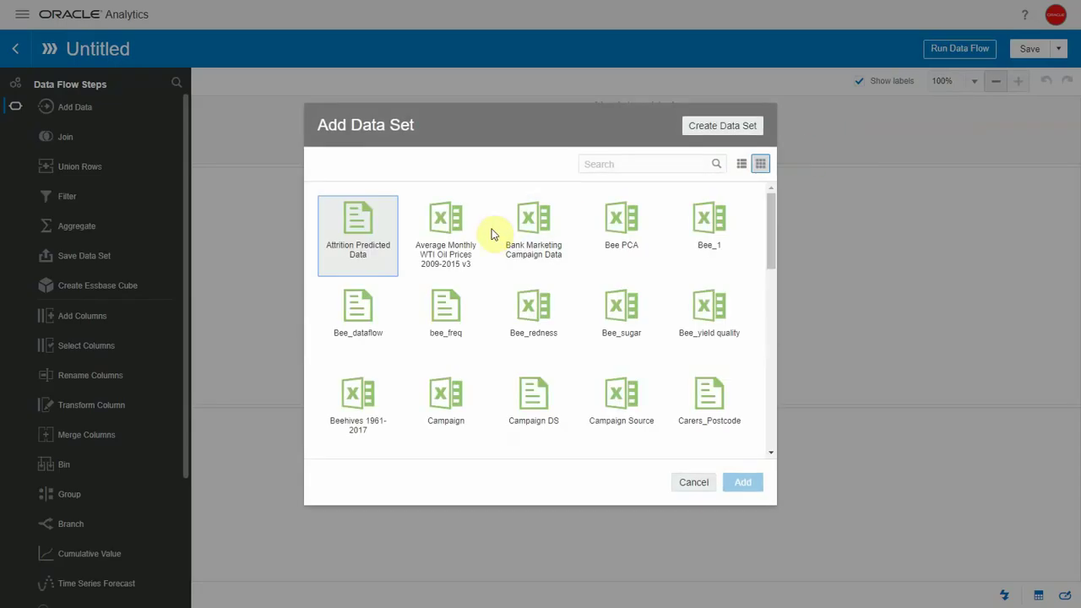
click(610, 166)
text(FLI)
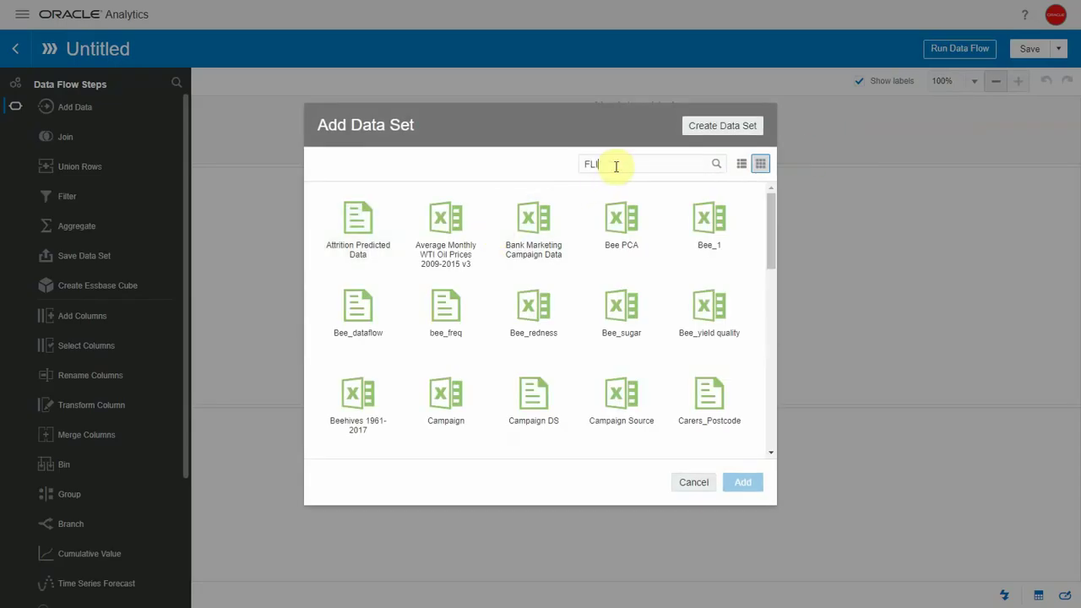
text(GHT)
key(Return)
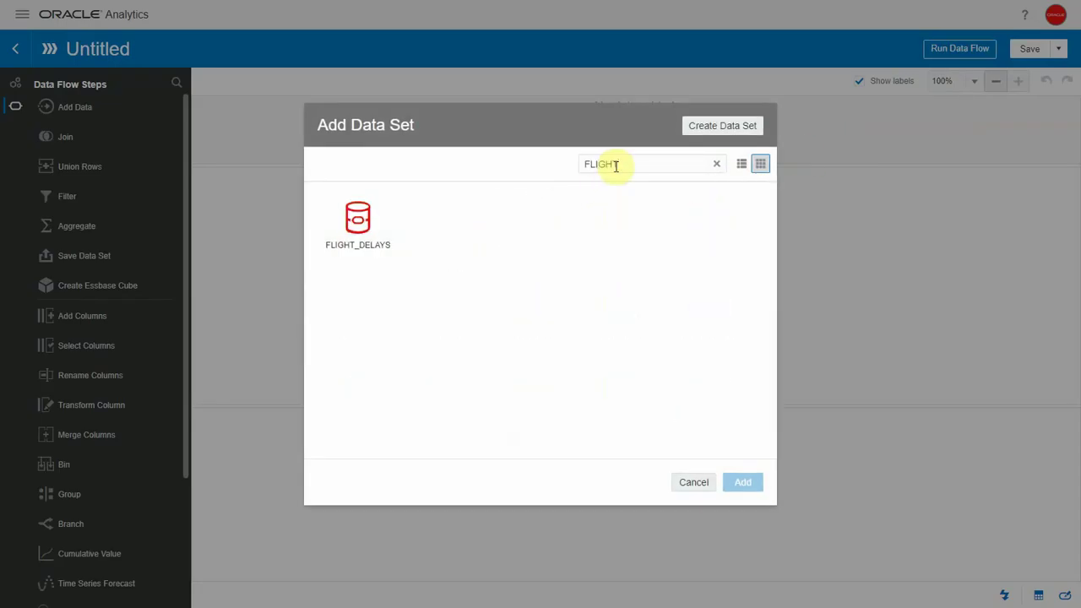
double_click(354, 229)
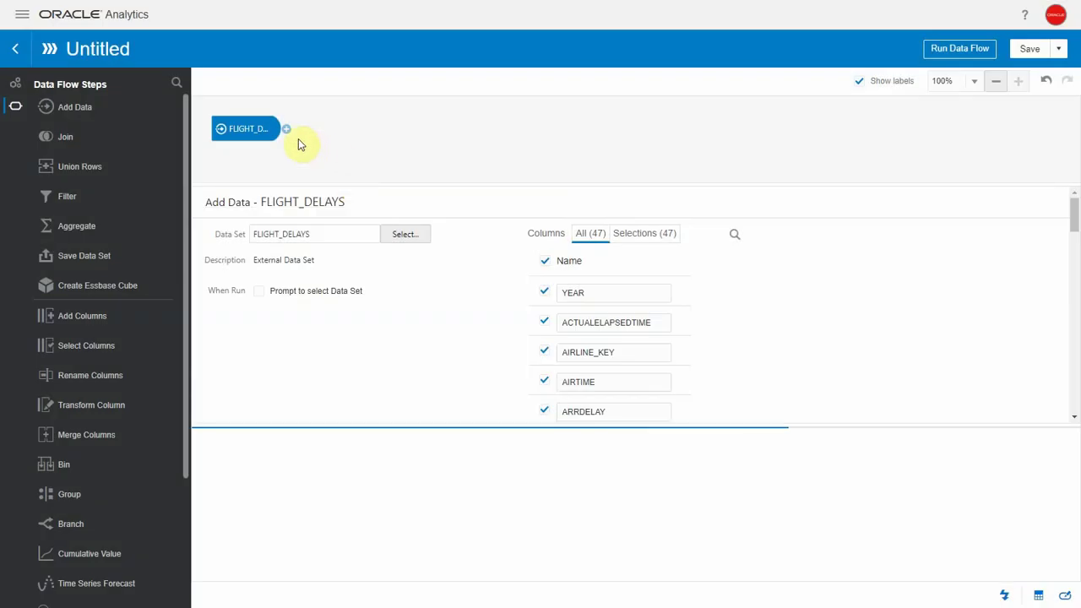
click(287, 131)
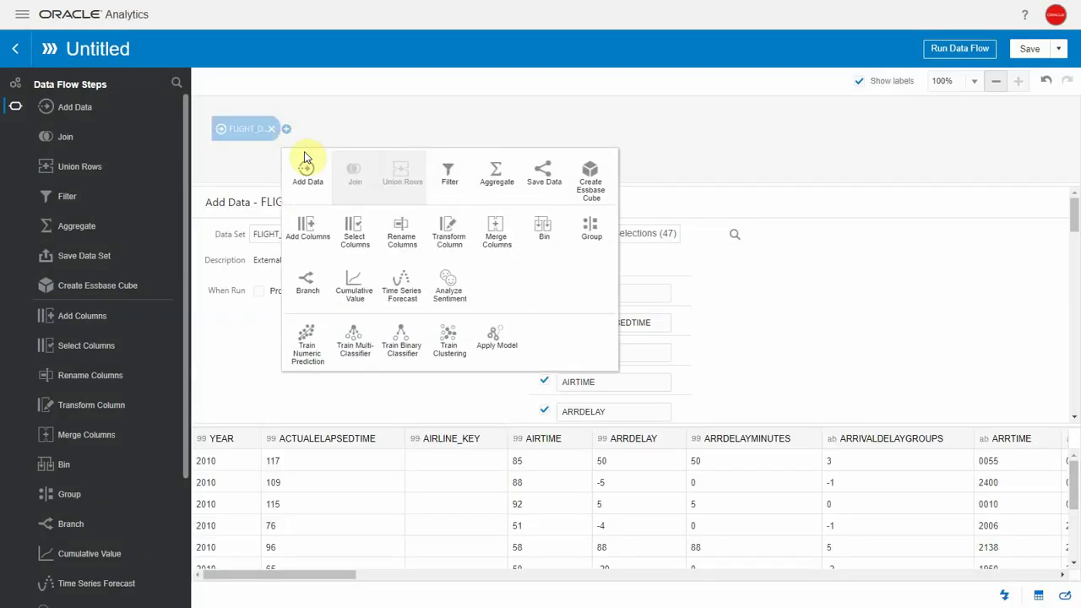
Step: Add an Arr Delay Bin column defined as bin(ARRDELAY into 10 bins), validated and applied
click(308, 226)
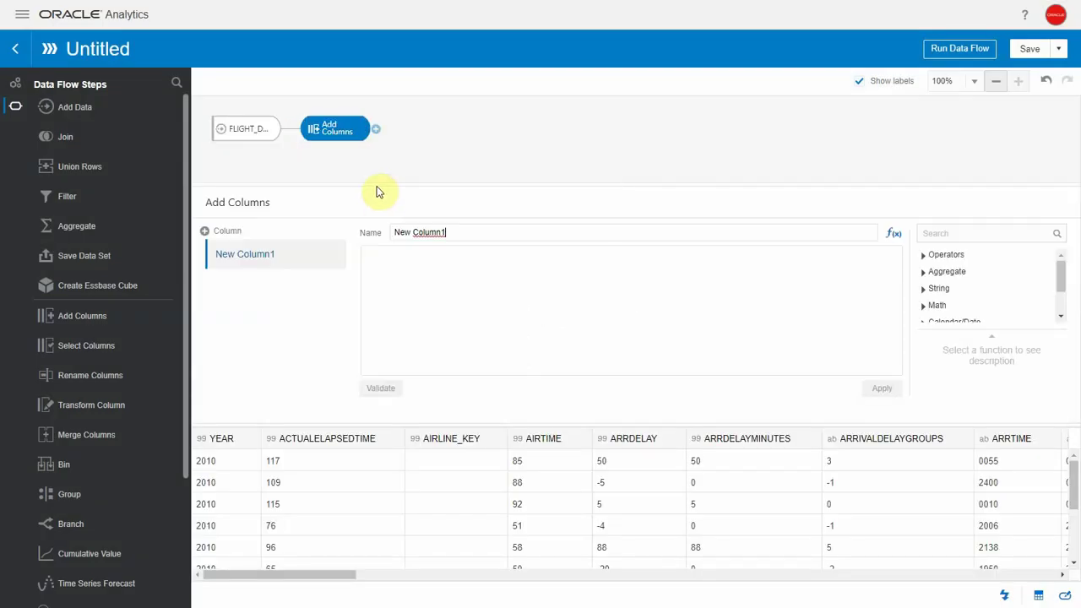
text(Arr Delay Bin)
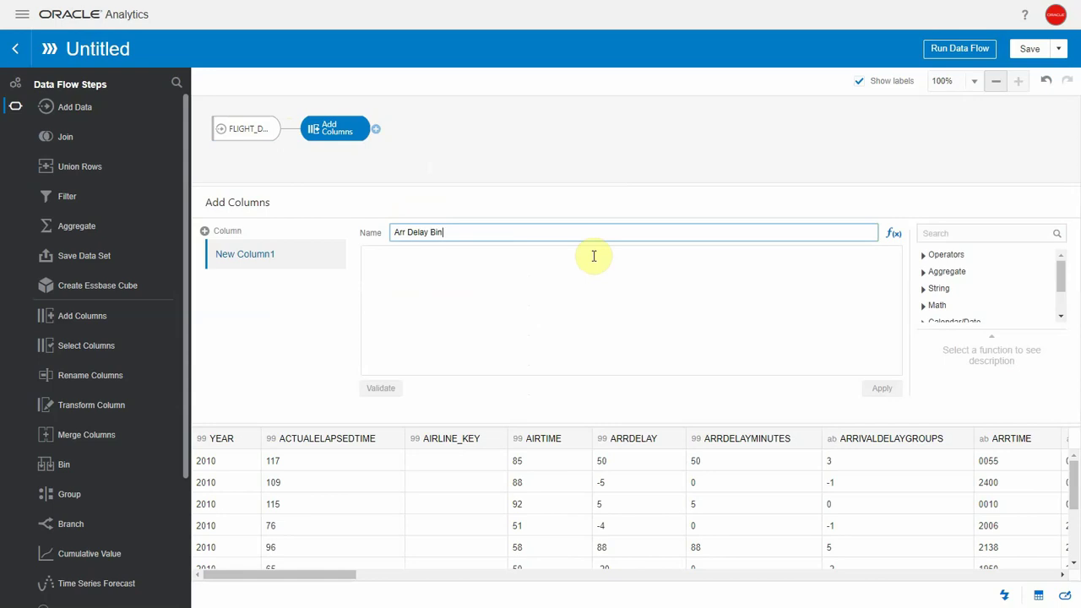
click(594, 256)
text(c)
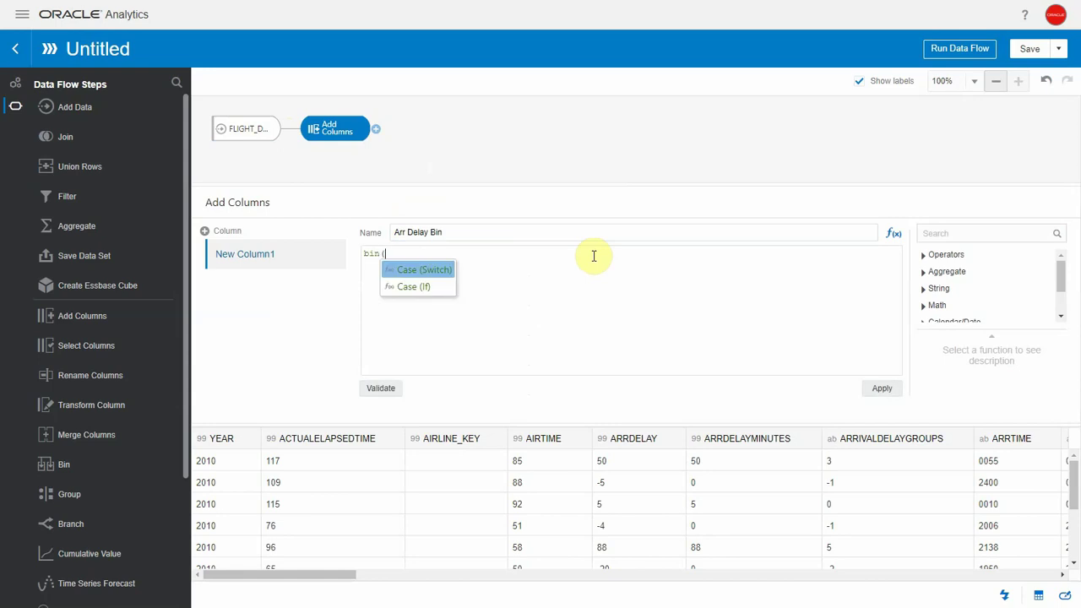
text(arr)
key(Return)
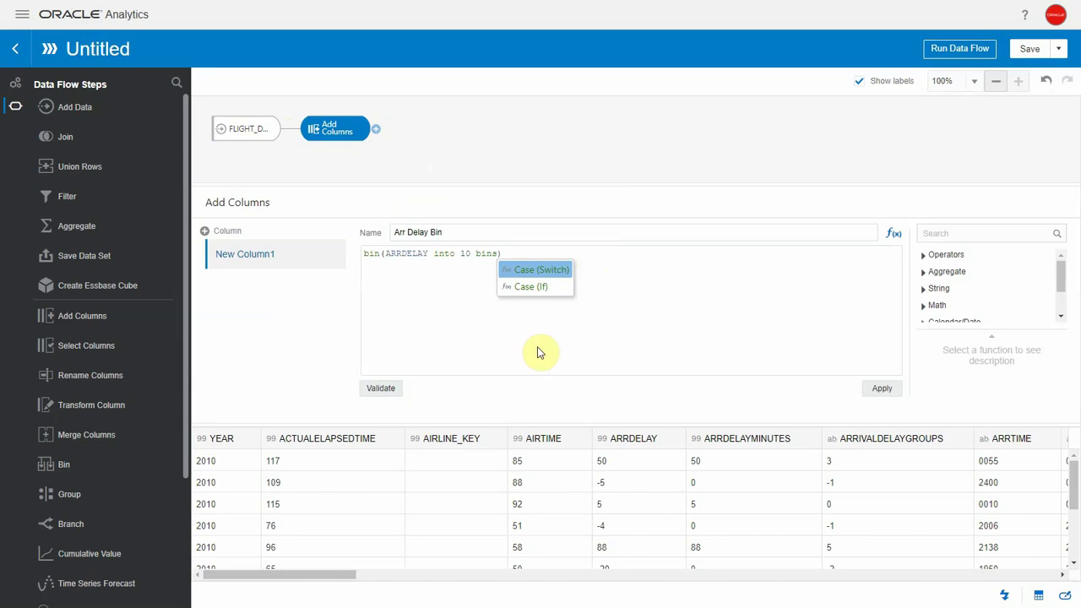
click(385, 388)
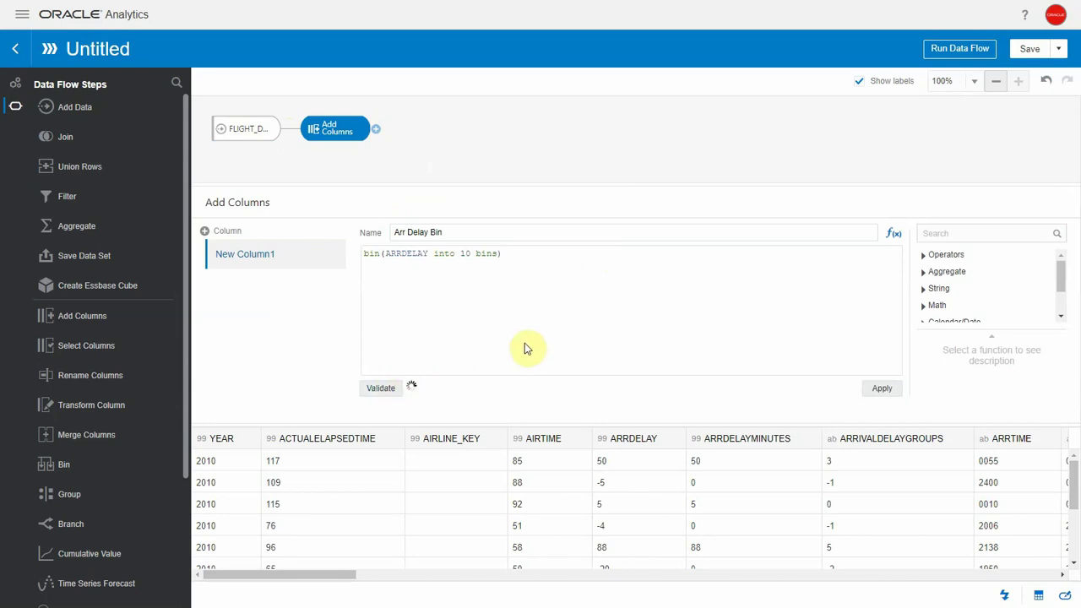
click(879, 390)
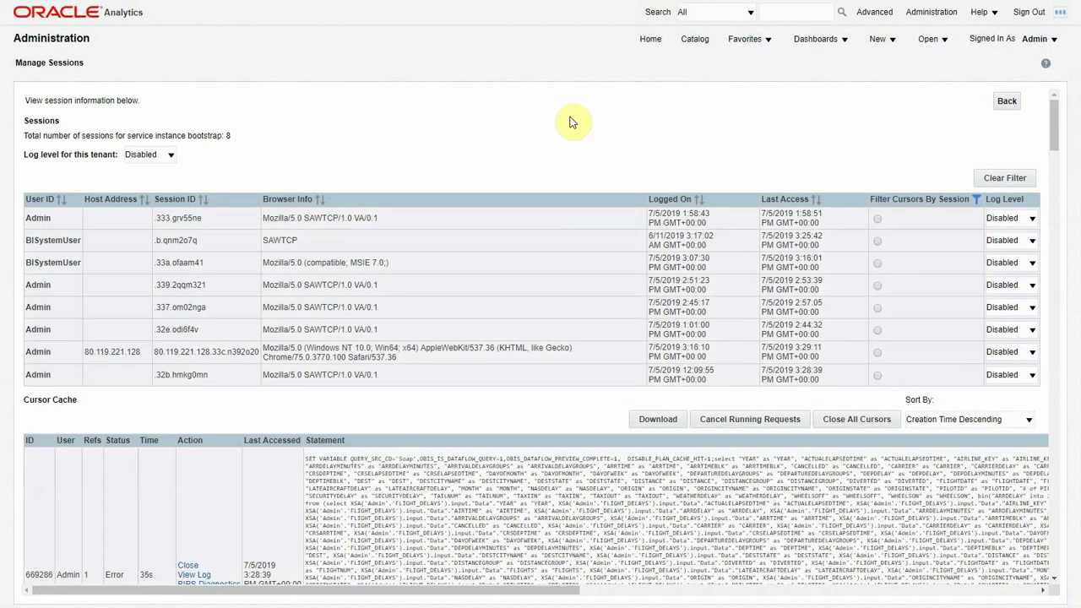
scroll(571, 127, down, 2)
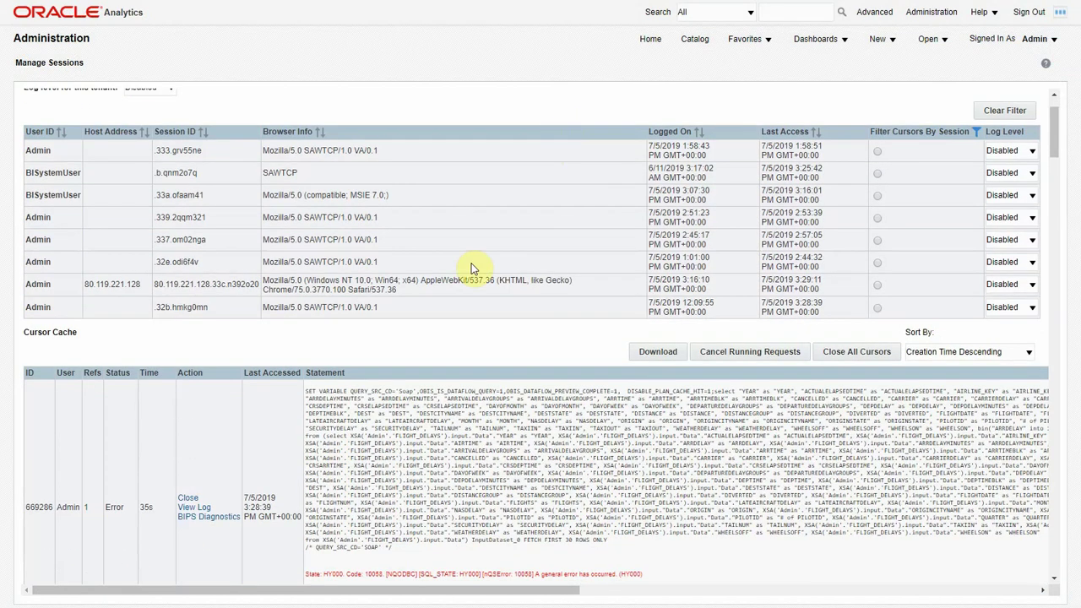
click(203, 512)
scroll(244, 447, down, 15)
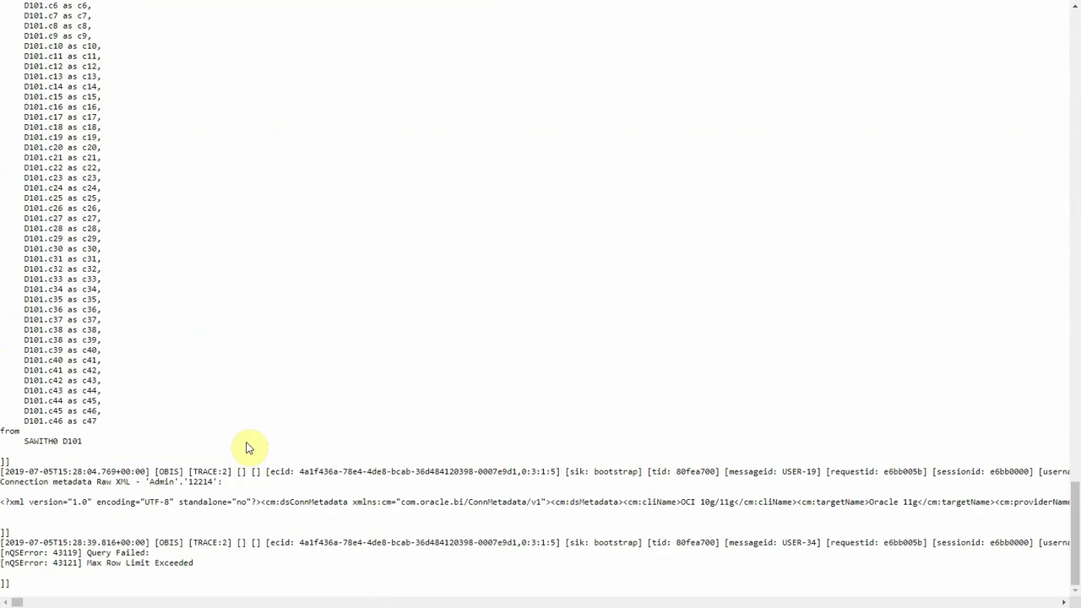
drag(86, 563, 165, 577)
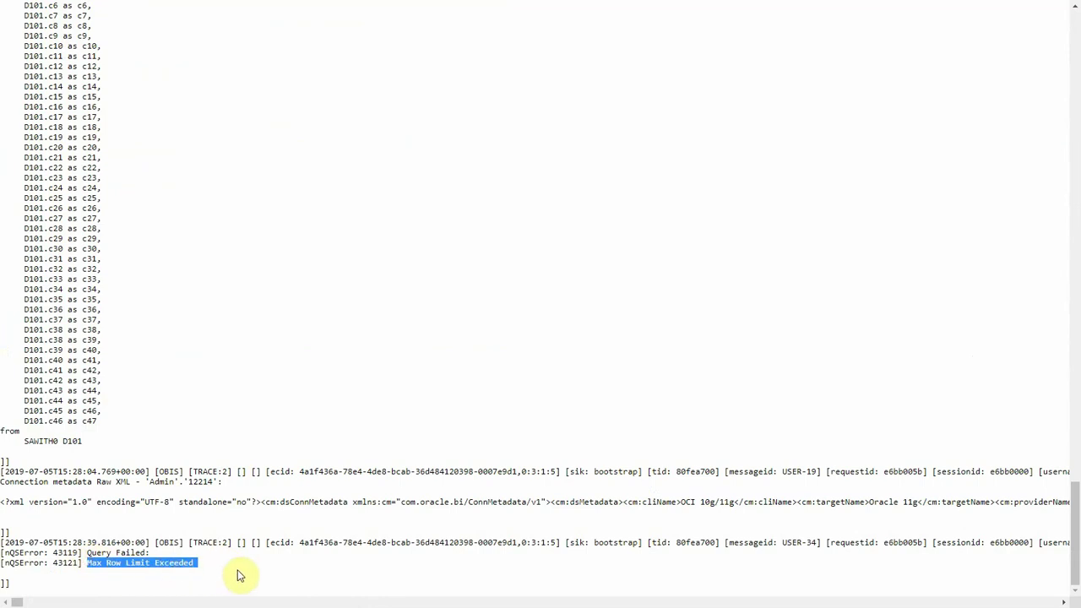
key(ctrl+w)
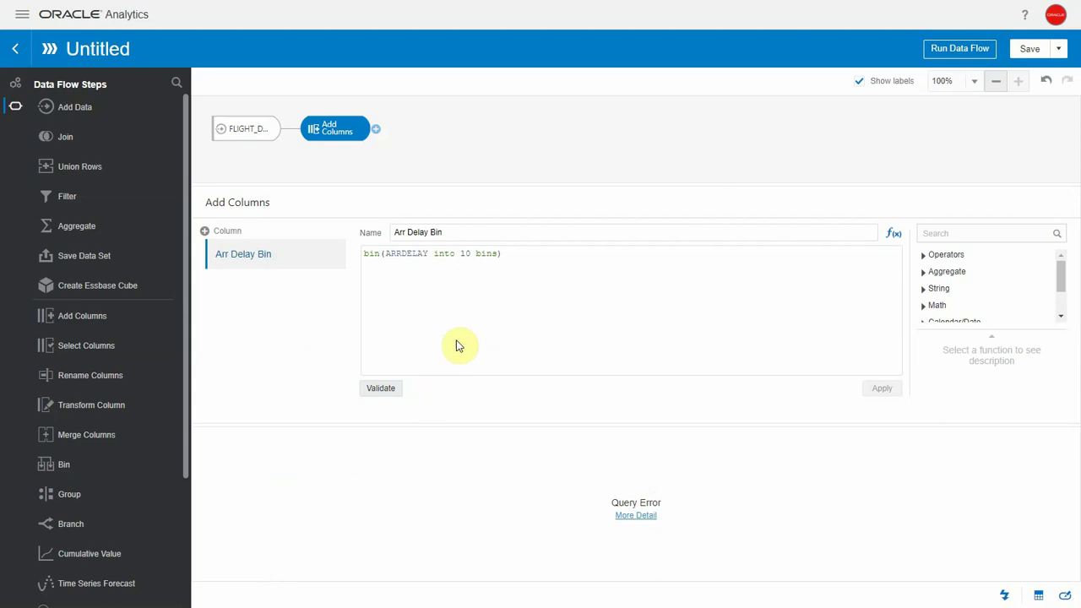
Step: Replace the expression with evaluate('WIDTH_BUCKET(%1,%2,%3,%4)') using placeholders %1 to %4
triple_click(869, 250)
key(BackSpace)
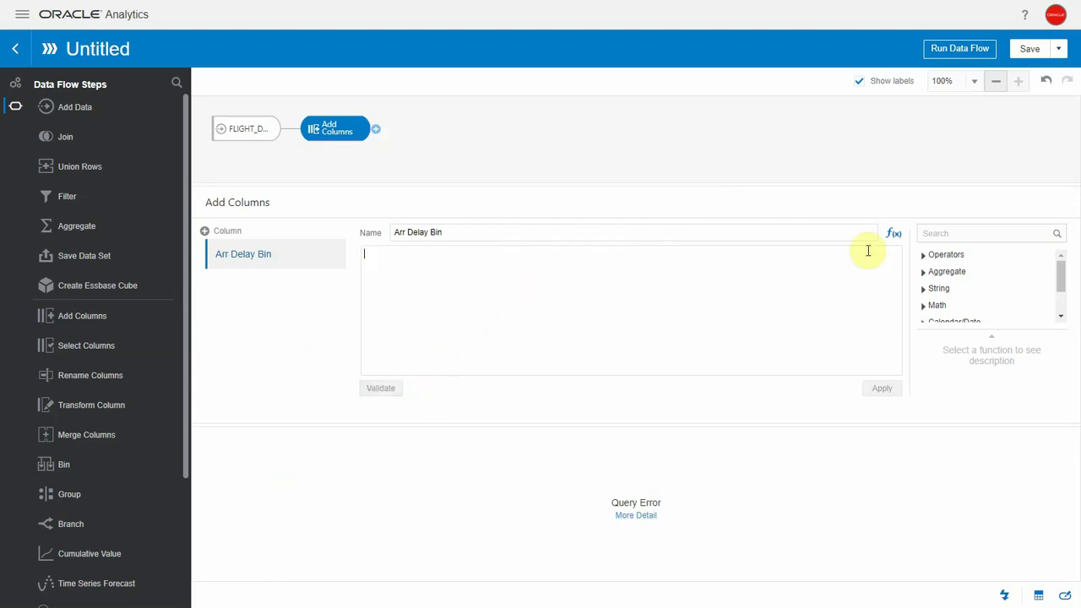
text(evaluate ()
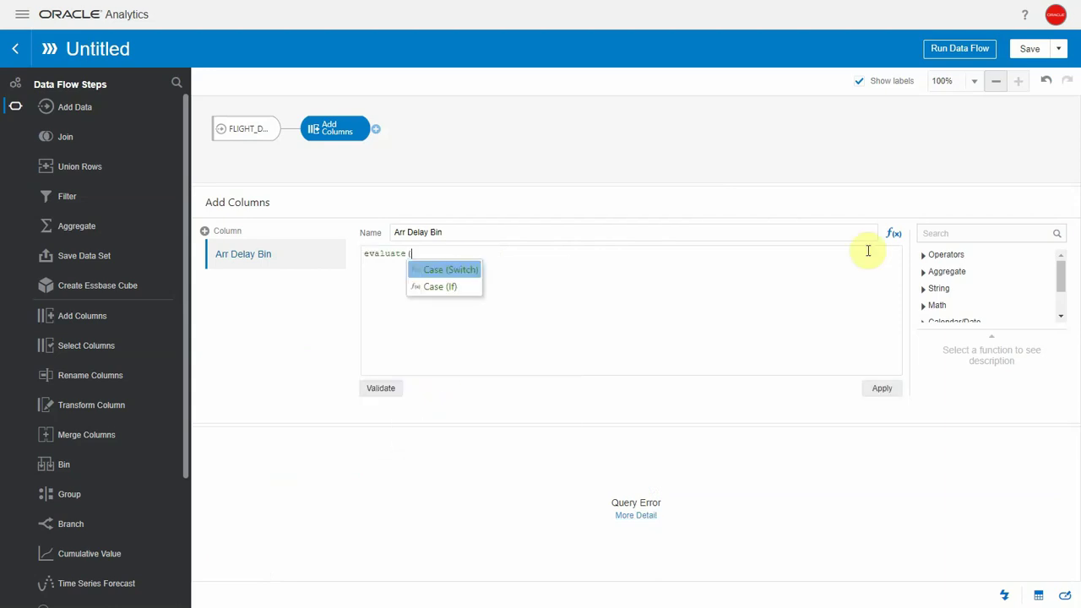
text('WIDTH_BUCKET(COLUMN,MIN,MAX,BINS))
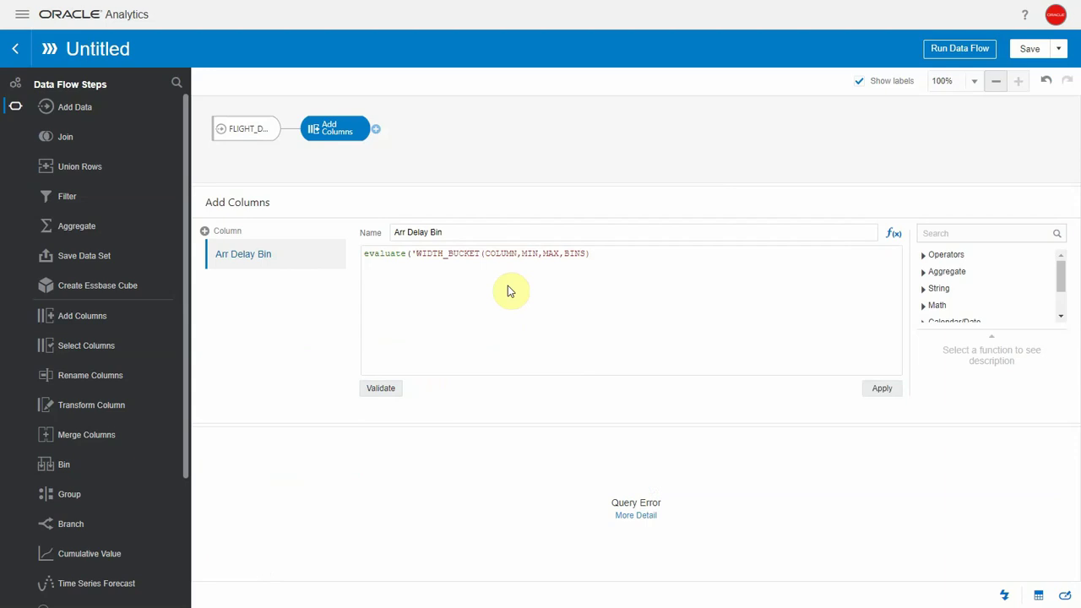
key(Left)
key(ctrl+shift+Left)
text(%1)
key(Right)
key(ctrl+shift+Right)
text(%2)
key(ctrl+shift+Right)
text(%3)
key(Right)
key(ctrl+shift+Right)
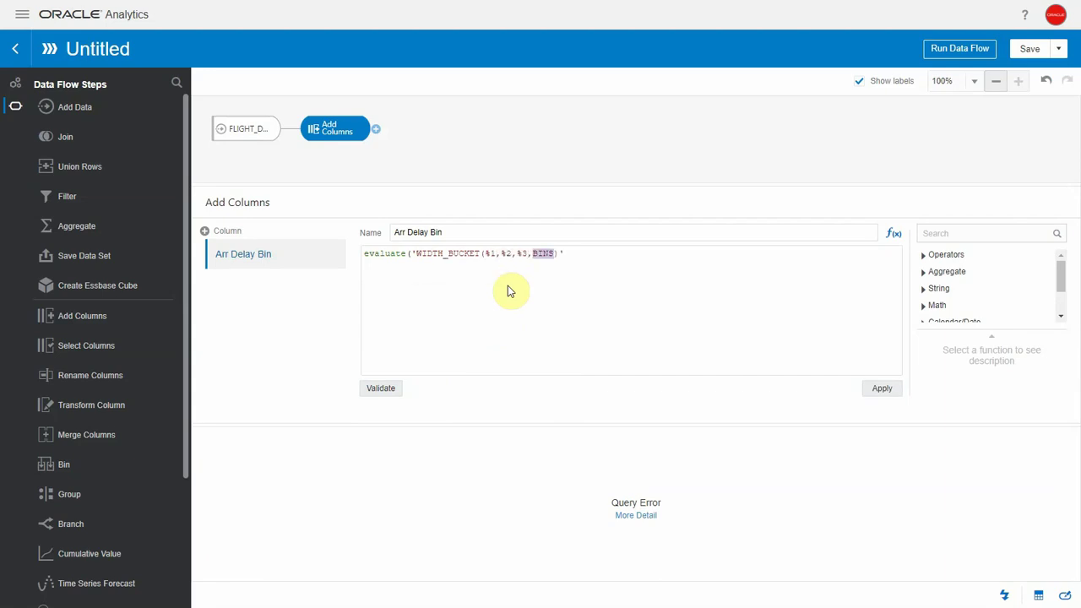
text(%4)
Step: Supply the arguments ARRDELAY, '-100', '1400', '10', then validate and apply the column
key(Return)
text(,ARRDELAY,'-100','1400)
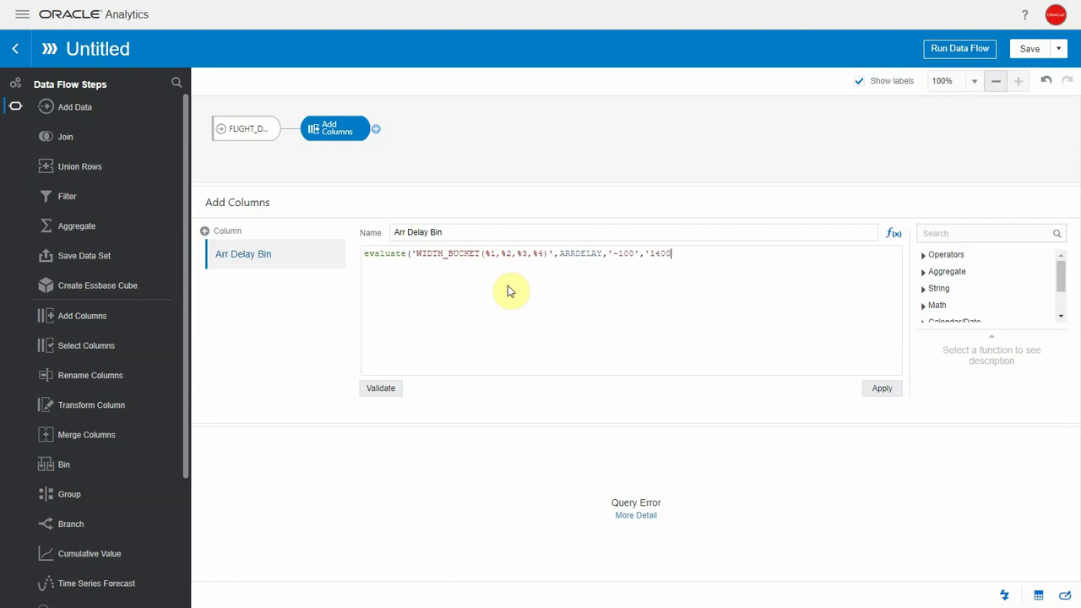
text())
click(377, 390)
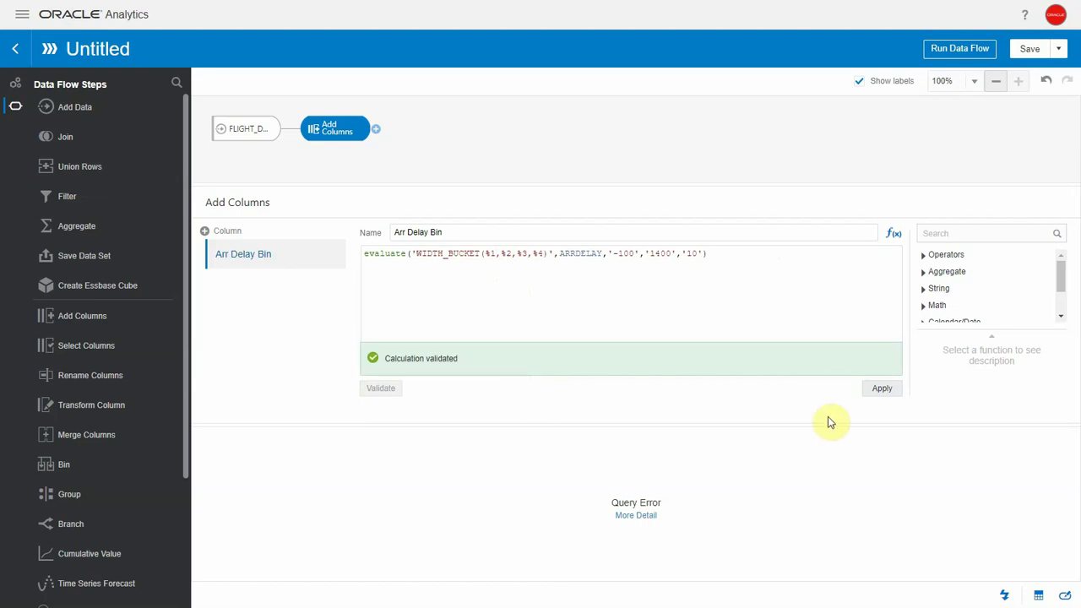
click(887, 393)
click(887, 391)
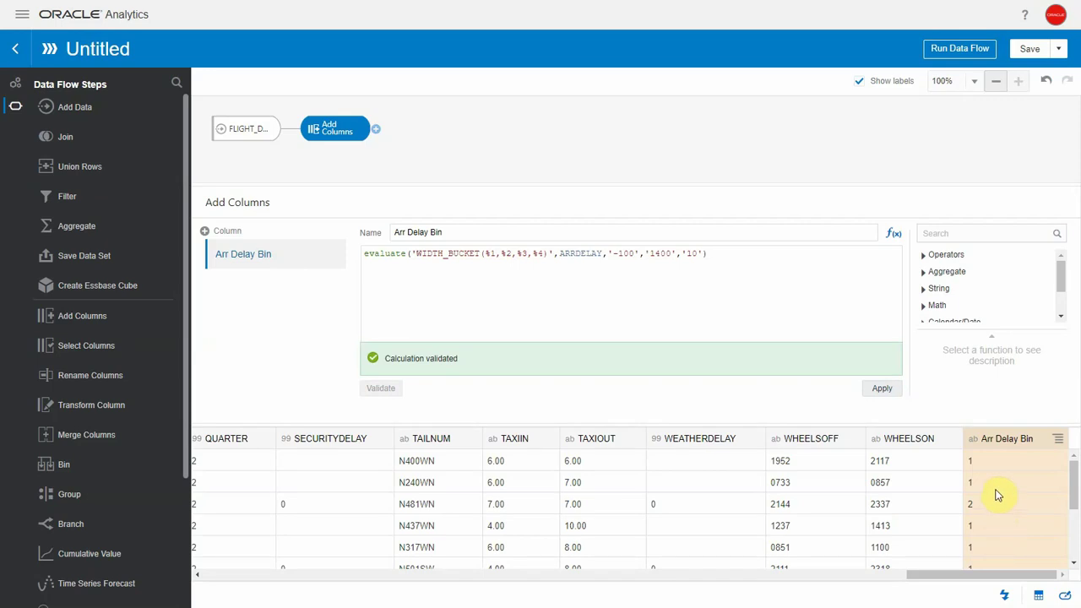
Step: Add a Save Data step whose output data set is named BINNED_FLIGHTS
click(376, 129)
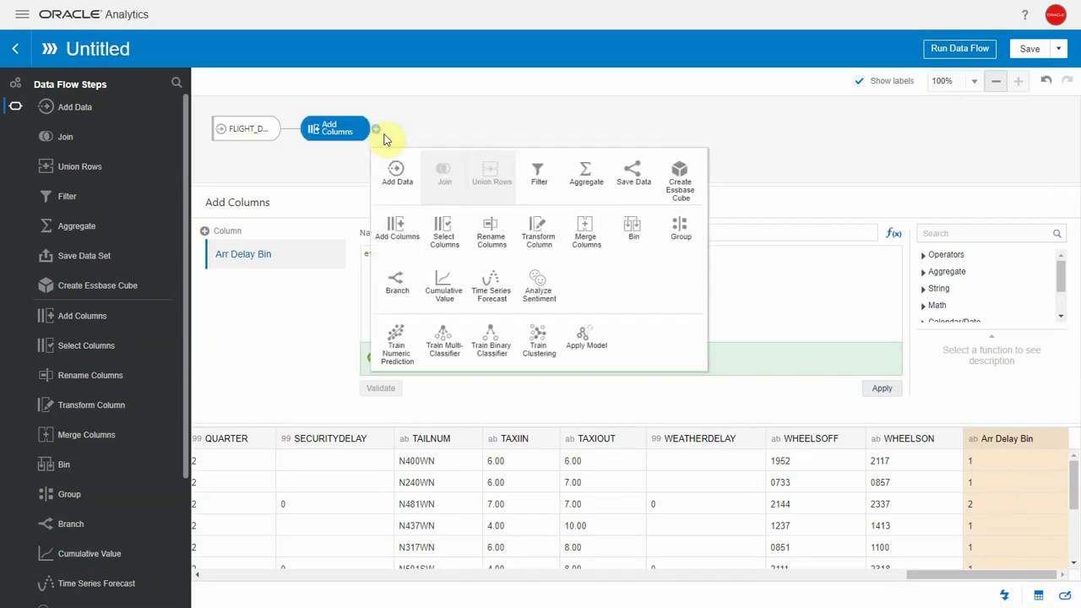
click(633, 175)
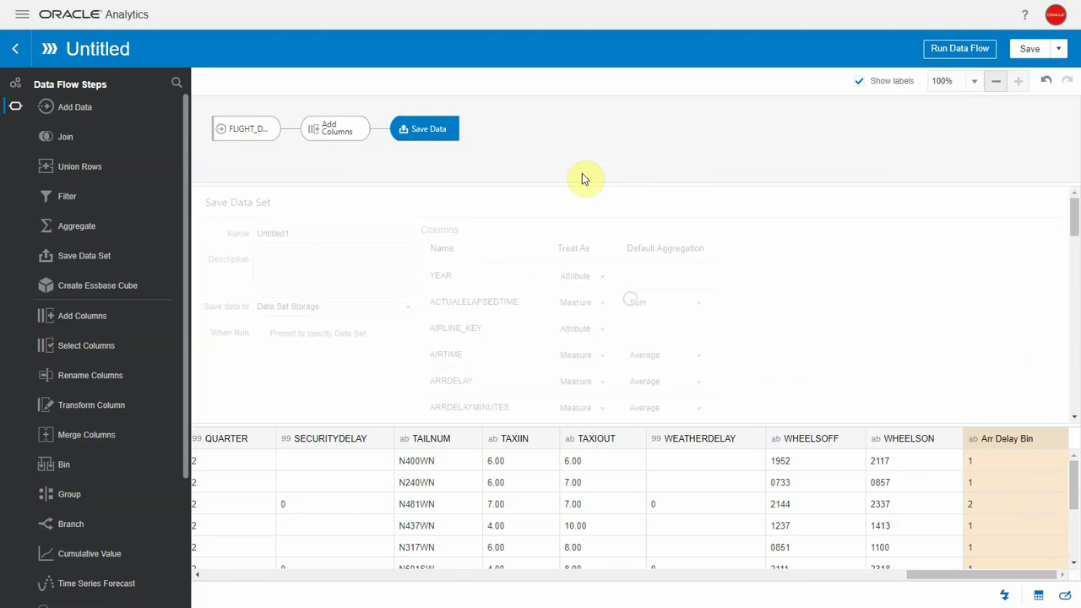
double_click(331, 237)
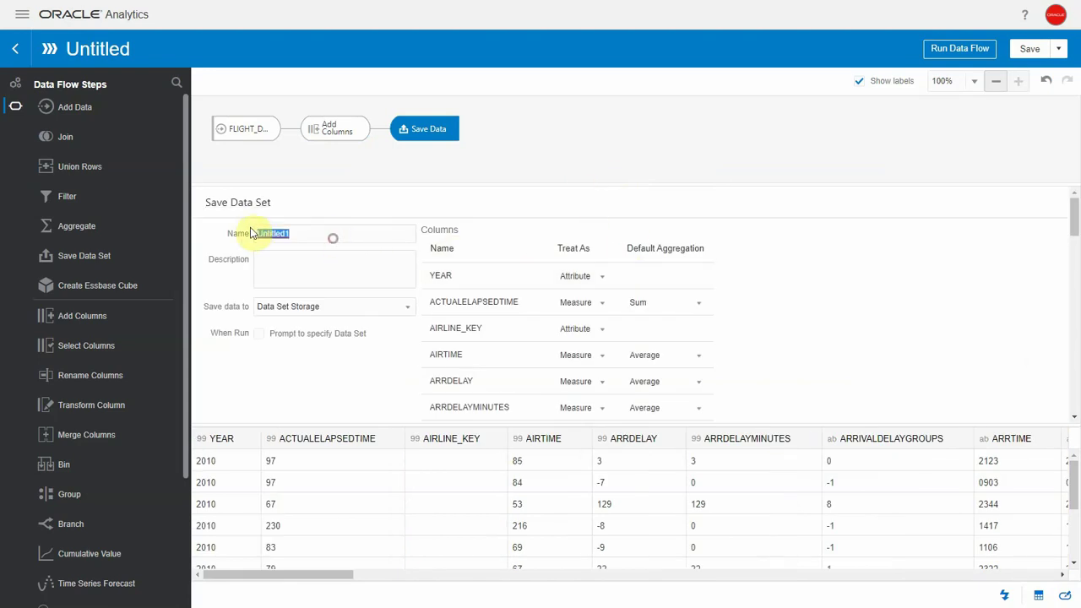
text(BINNED)
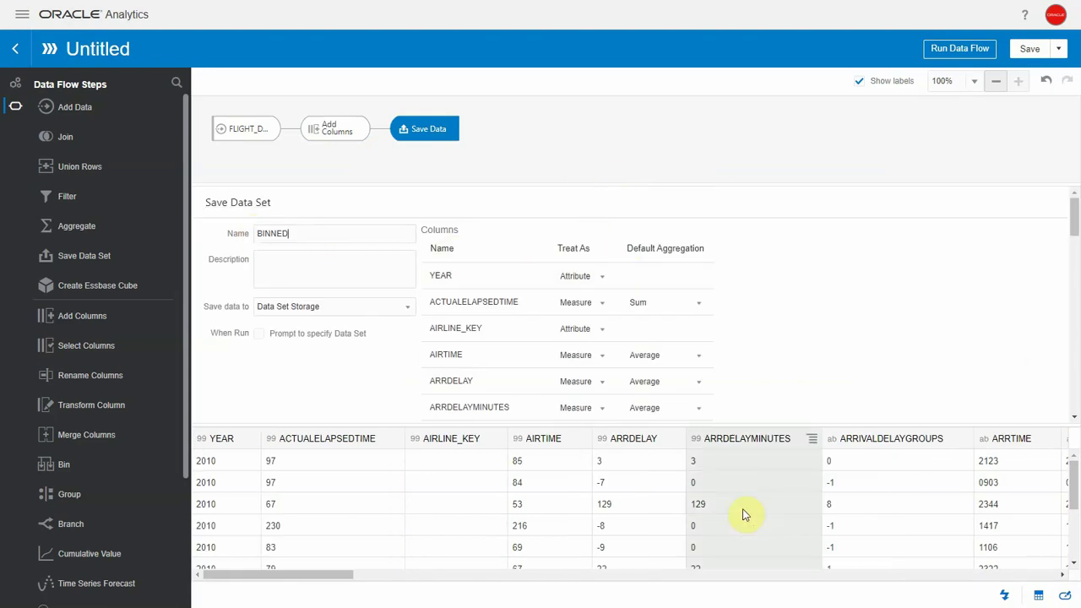
text(_FLIGHTS)
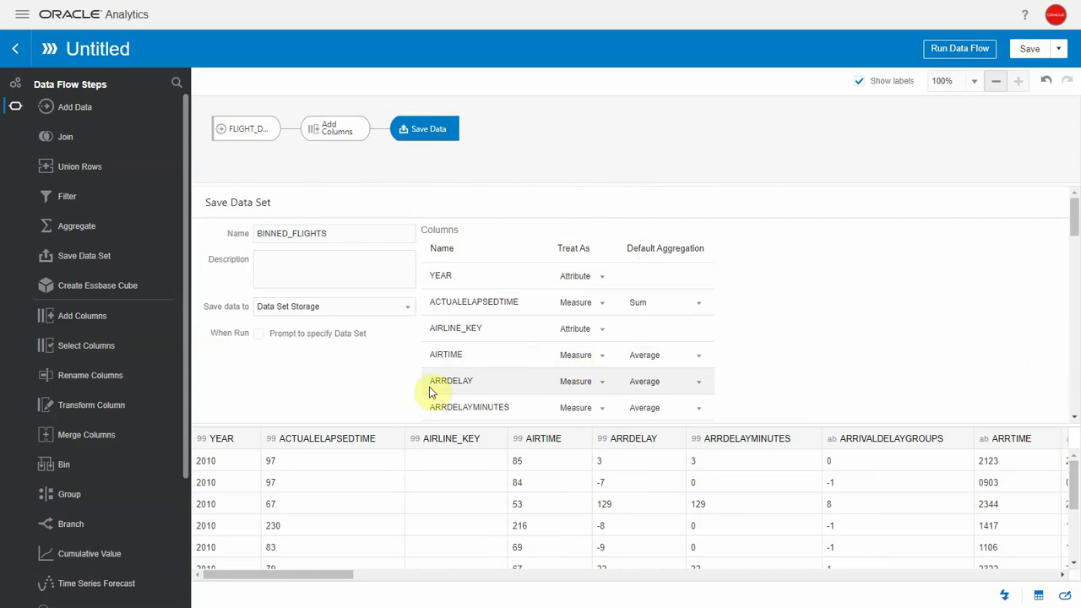
Step: Save the output to database connection 12214 and save the flow as EVALUATE_DF
click(326, 306)
click(300, 348)
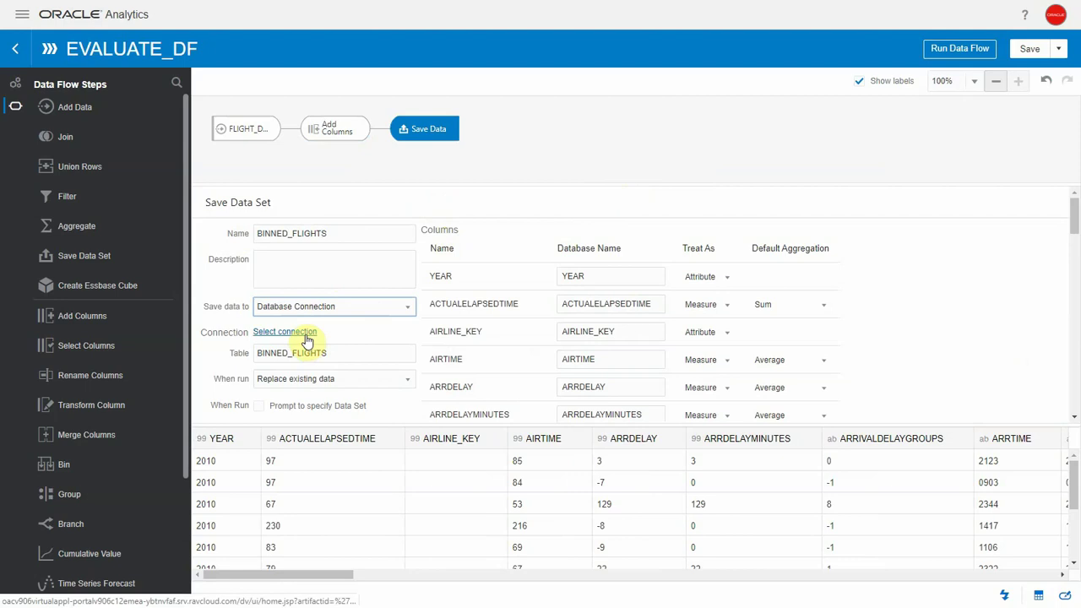
click(306, 336)
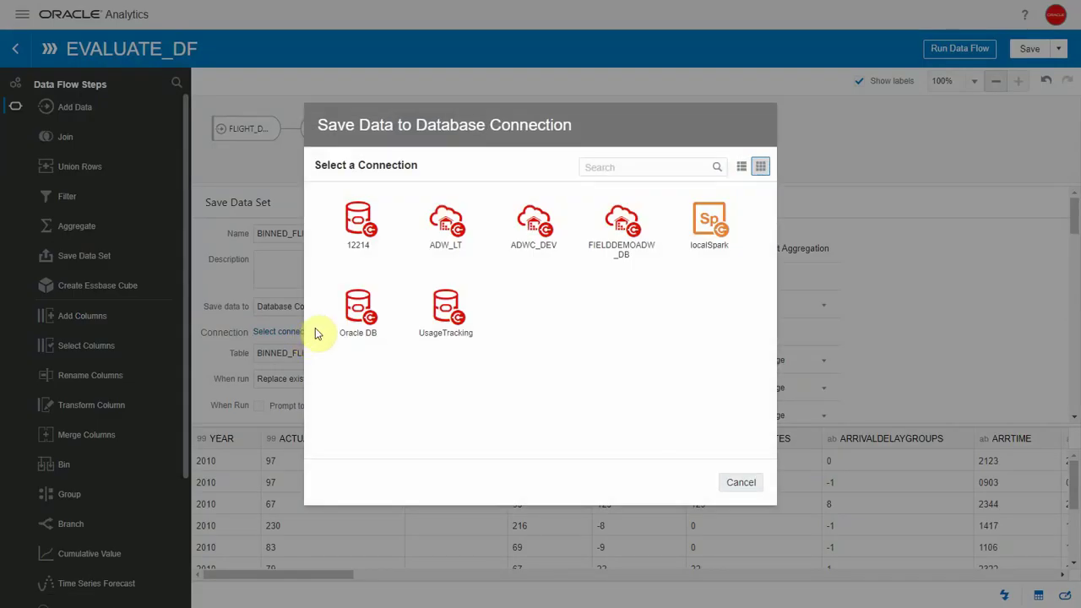
click(372, 223)
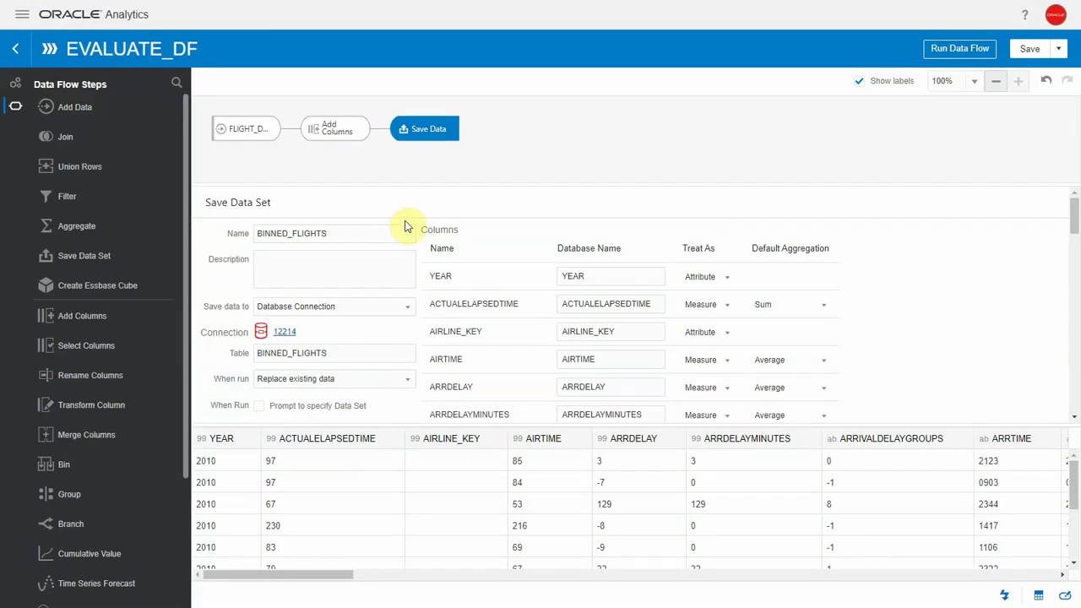
click(1017, 57)
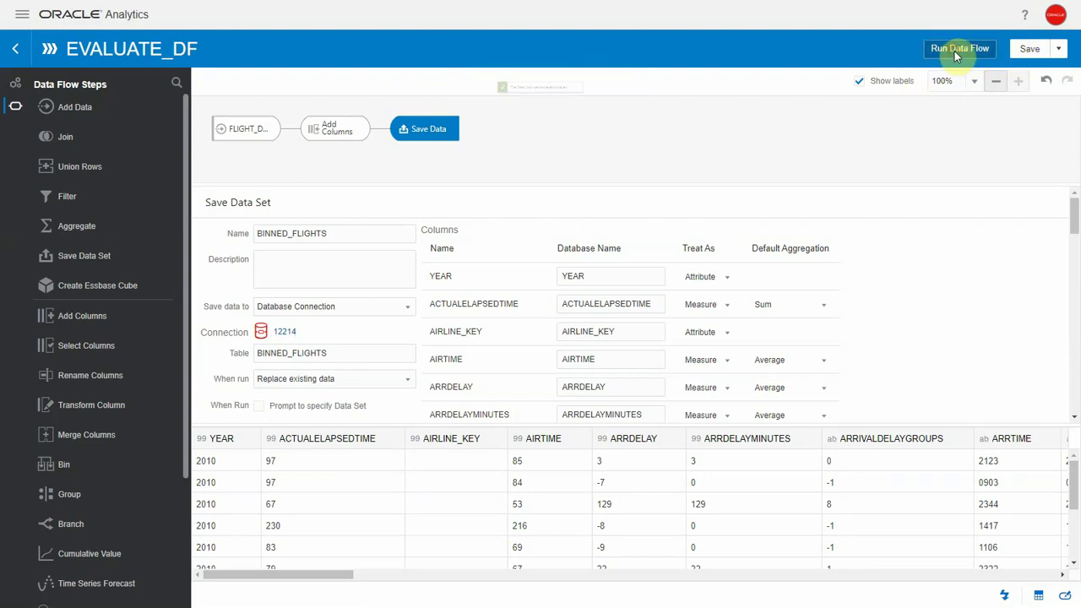
Step: Run the data flow and go to the Data Sets list on the Data page
click(956, 52)
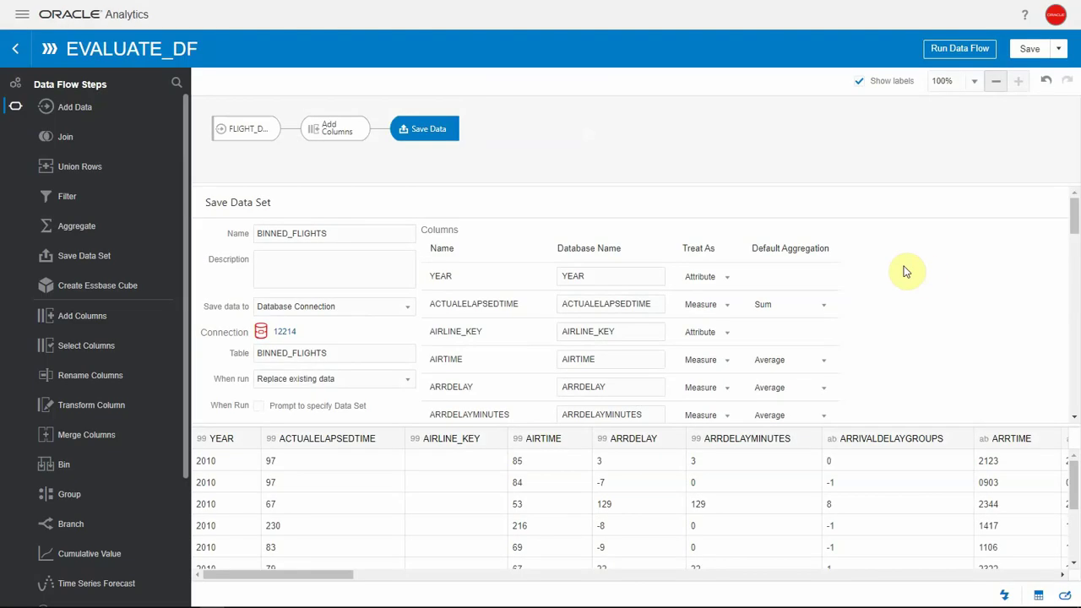
click(21, 16)
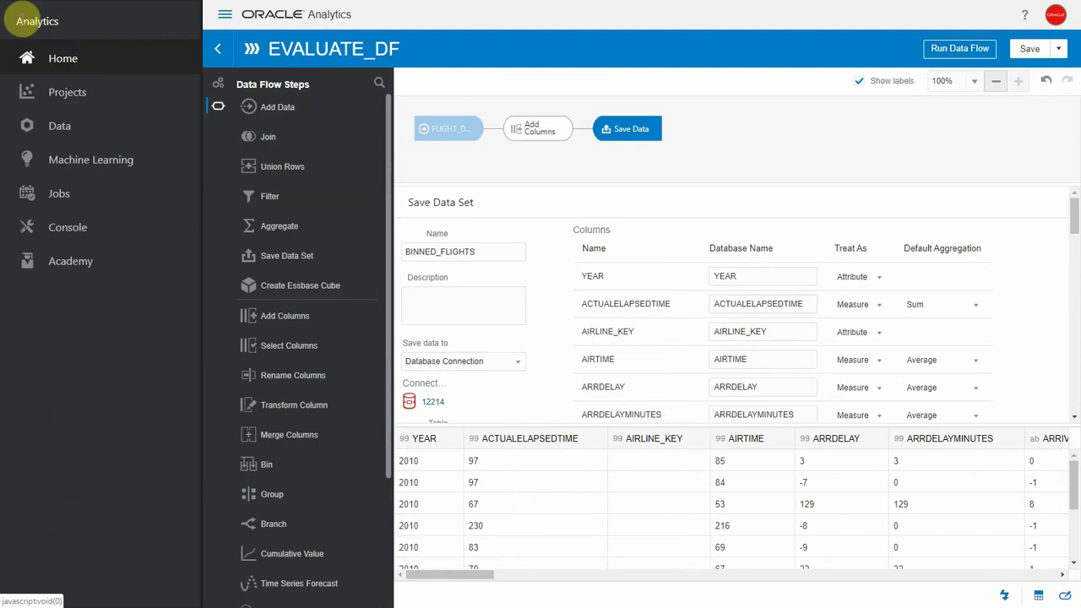
click(67, 127)
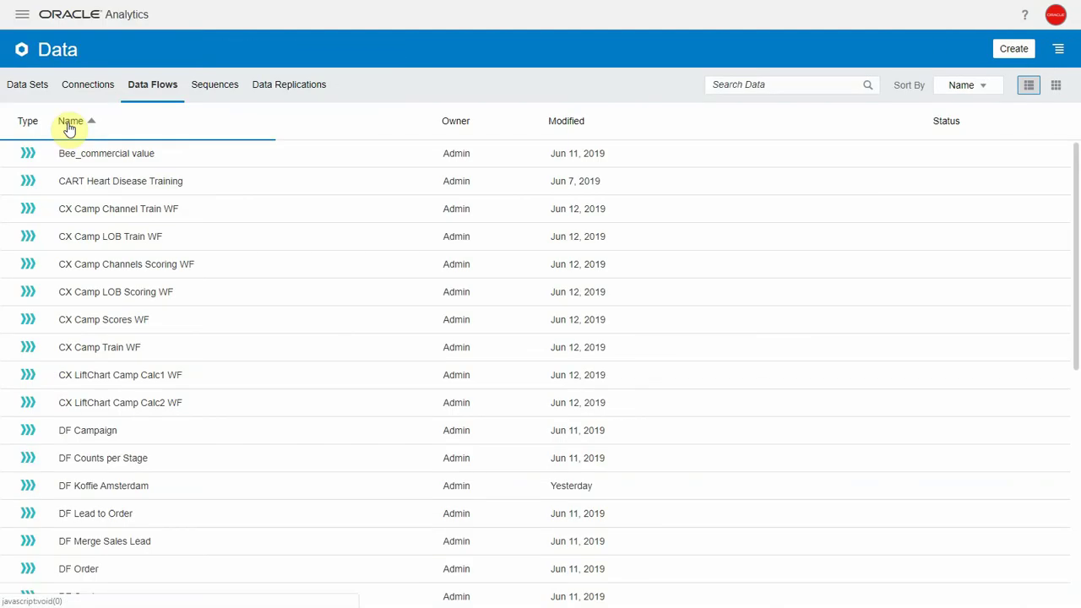
click(38, 91)
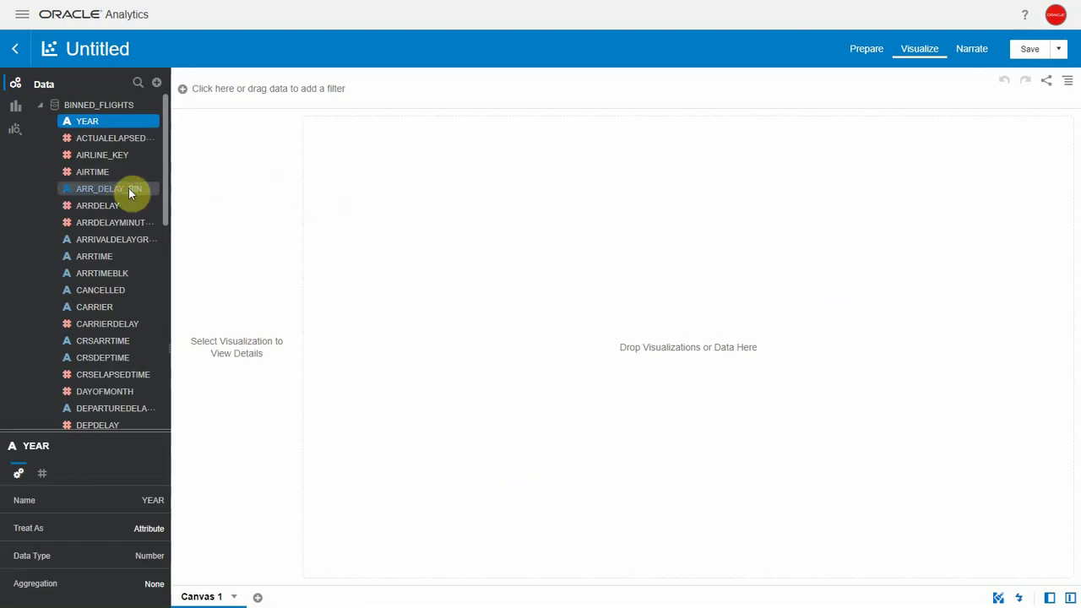
Step: Create the best visualization of FLIGHTS, charted by ARR_DELAY_BIN
click(125, 191)
drag(168, 176, 158, 300)
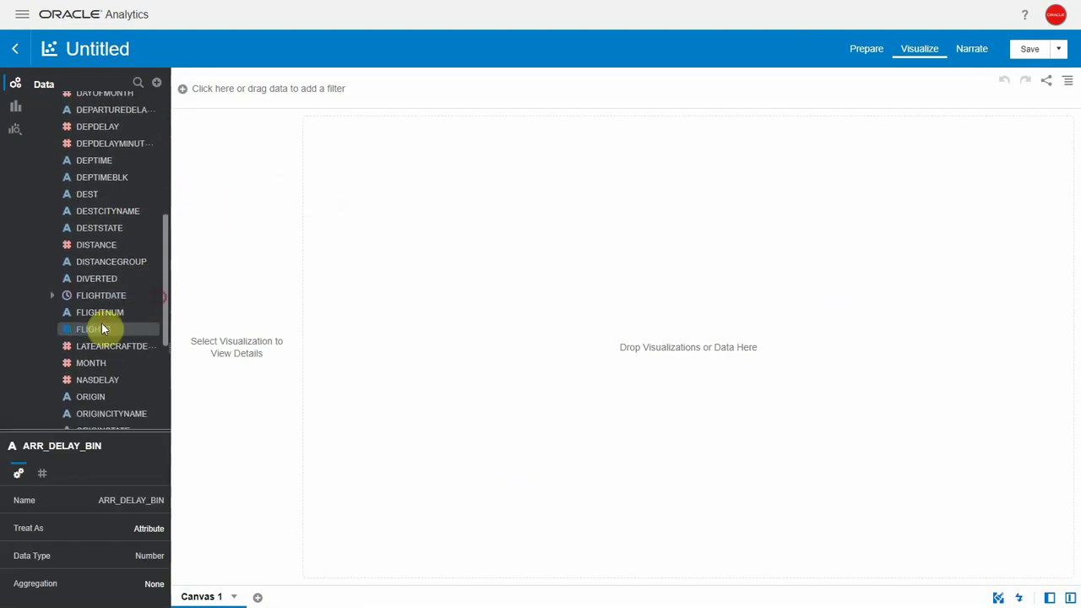
click(101, 327)
right_click(102, 327)
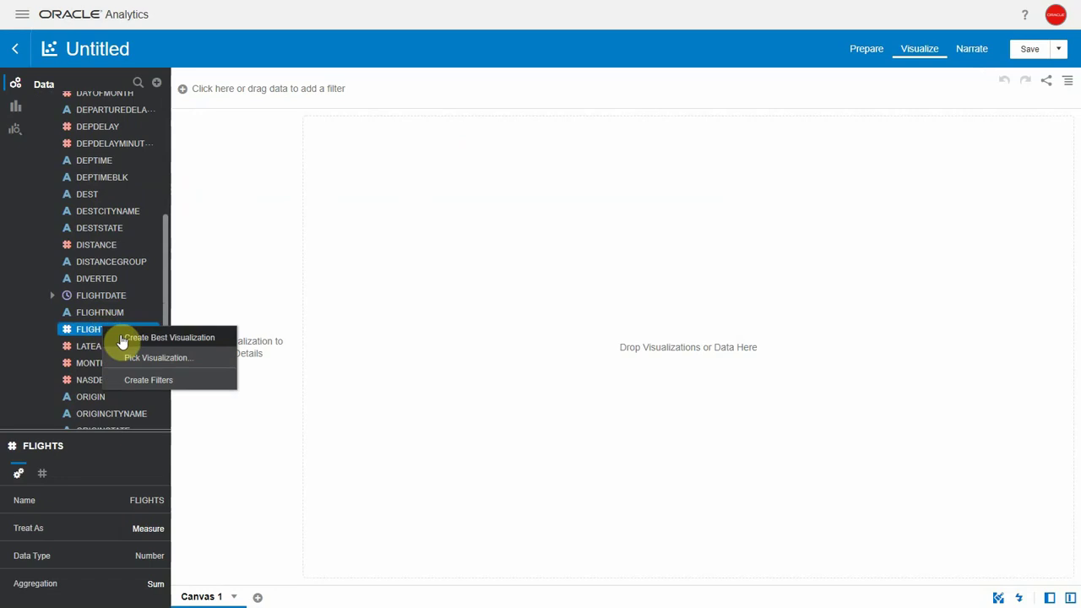
click(152, 338)
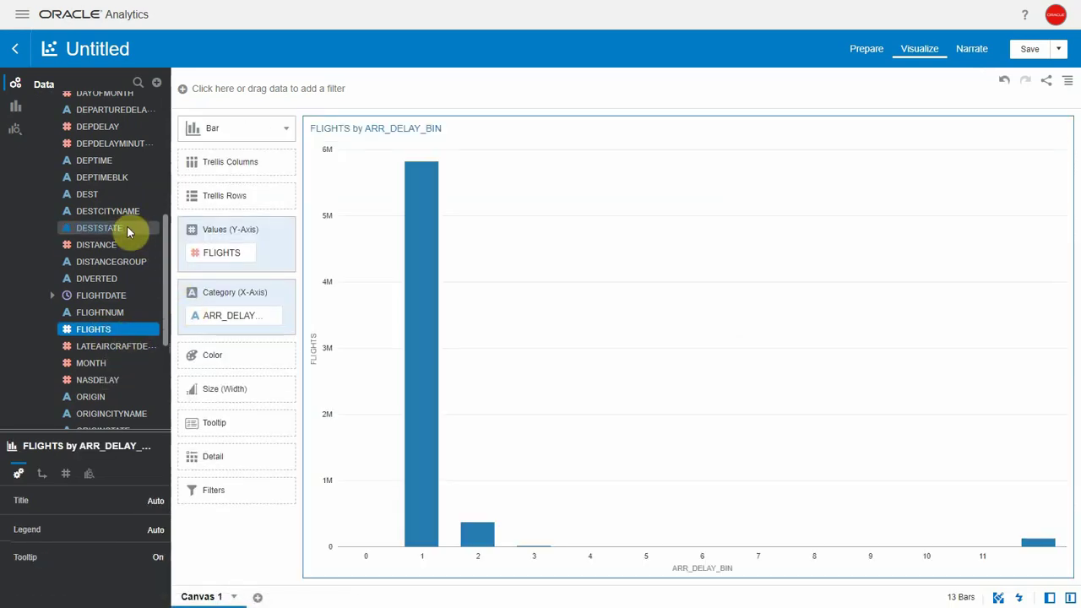
Step: Add an ARR_DELAY_BIN canvas filter that excludes bins 0 and NULL
scroll(123, 184, up, 4)
click(123, 184)
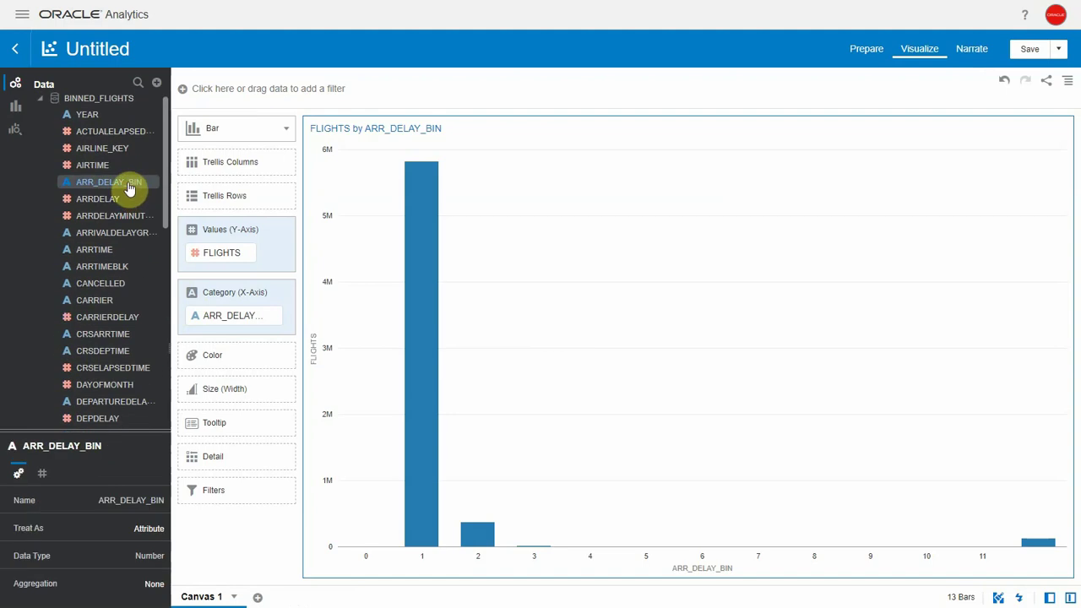
drag(133, 186, 204, 96)
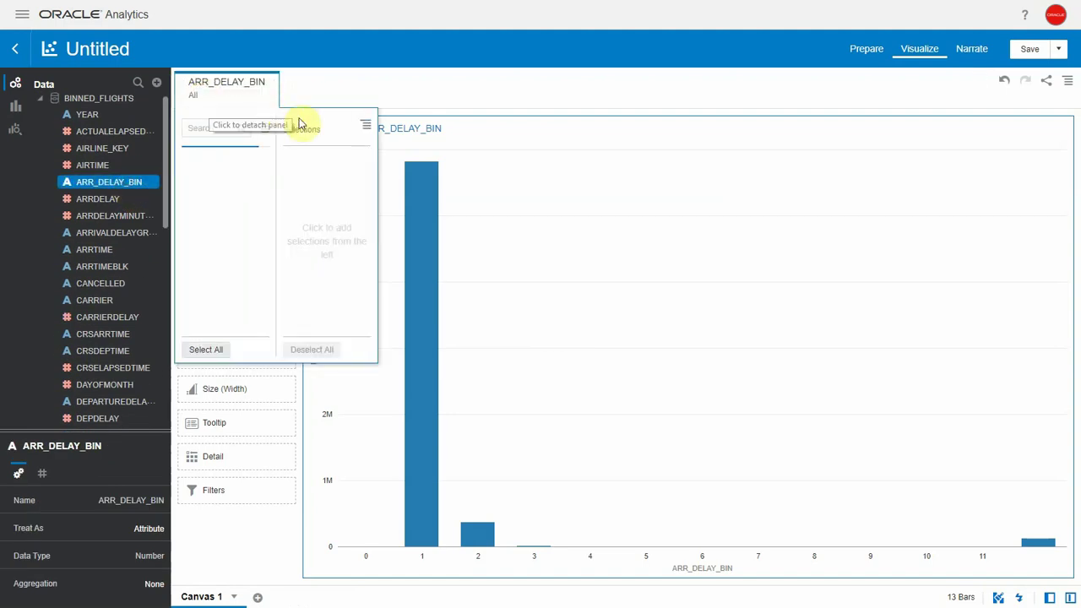
click(358, 130)
click(375, 161)
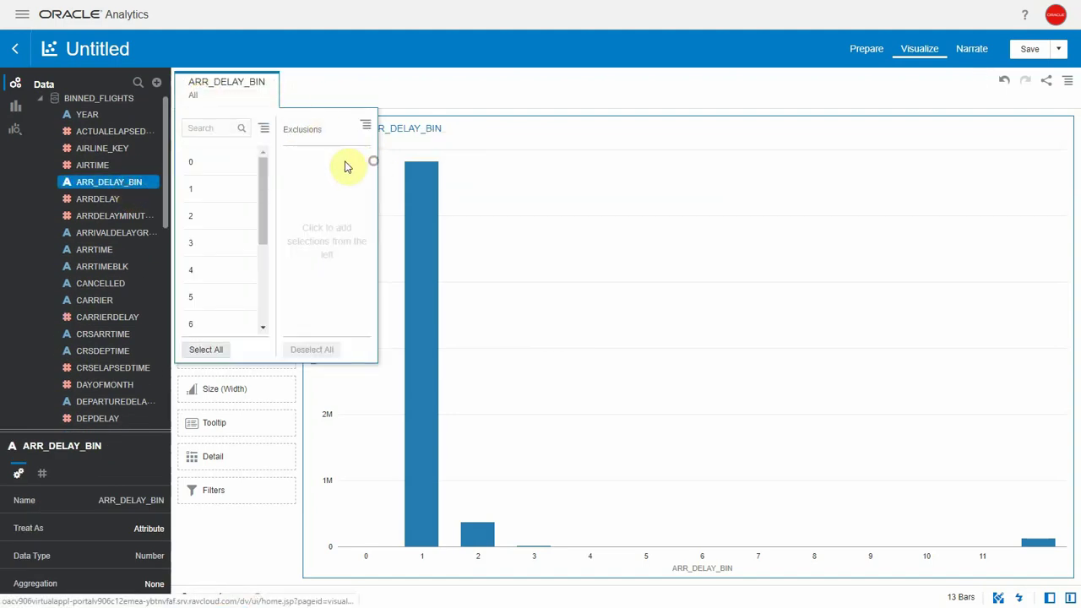
click(208, 163)
drag(263, 183, 256, 293)
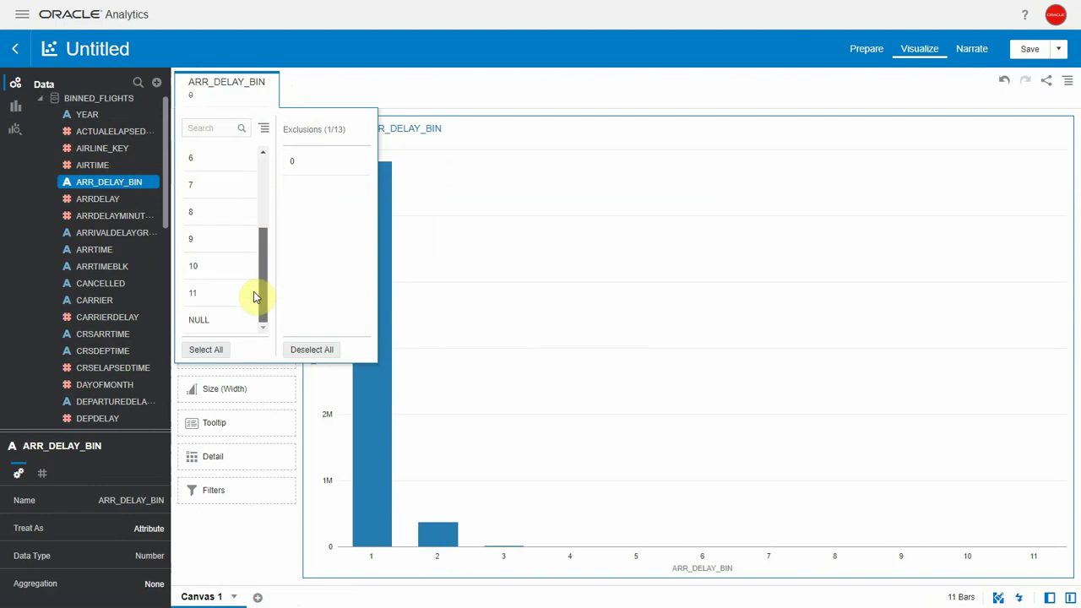
click(213, 321)
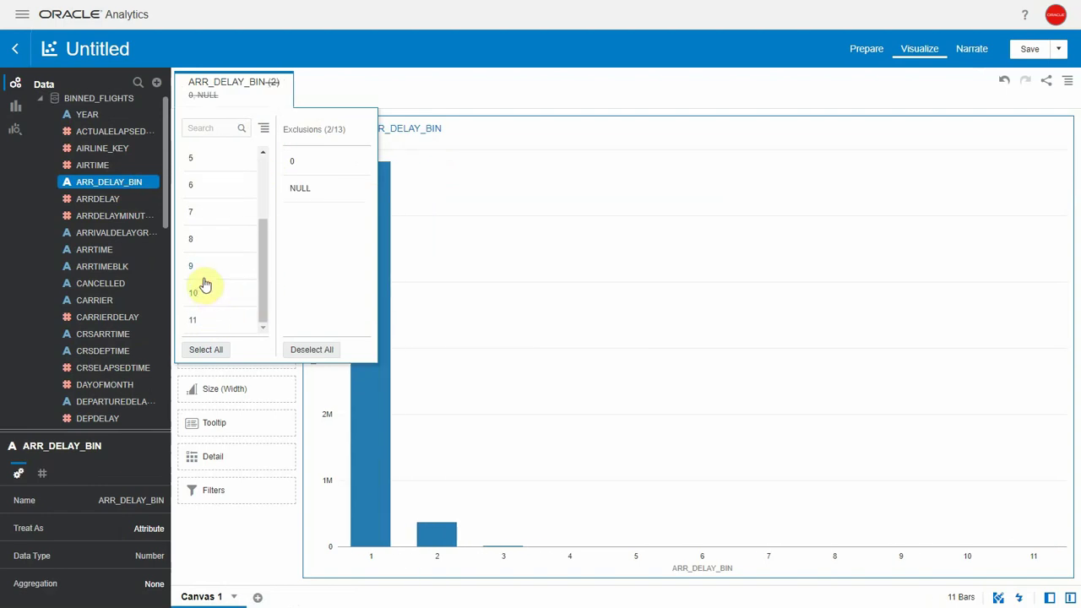
click(468, 97)
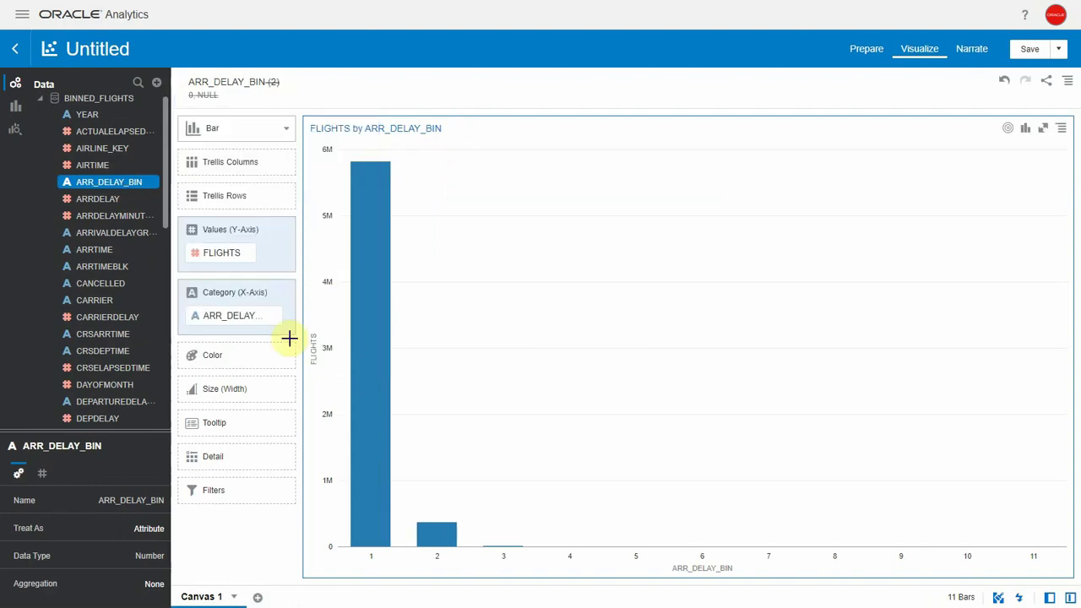
Step: Put the chart's value axis on a logarithmic scale
click(43, 477)
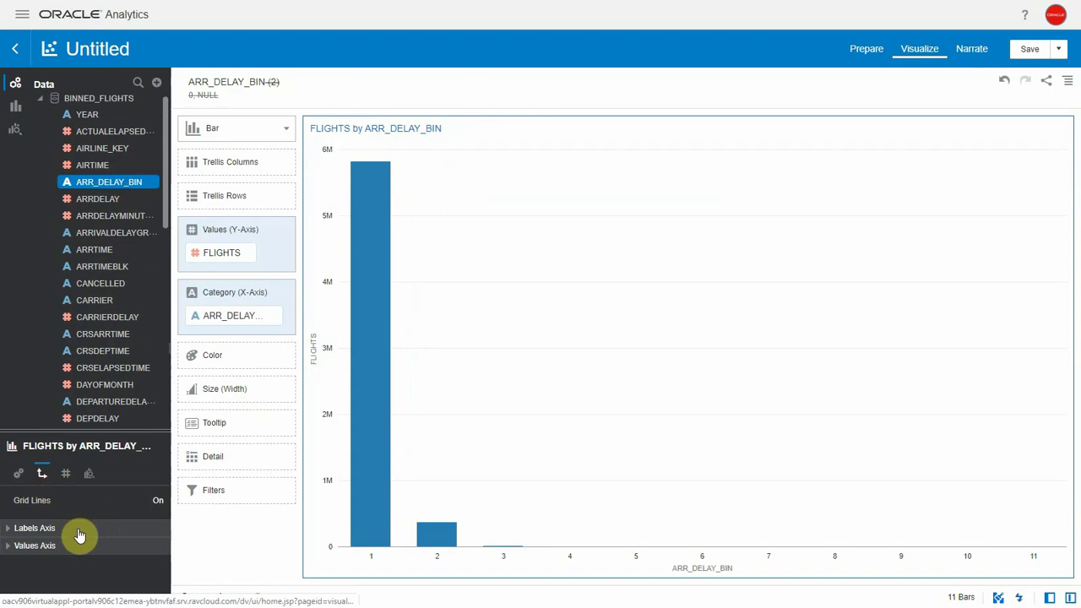
click(32, 547)
scroll(83, 551, down, 3)
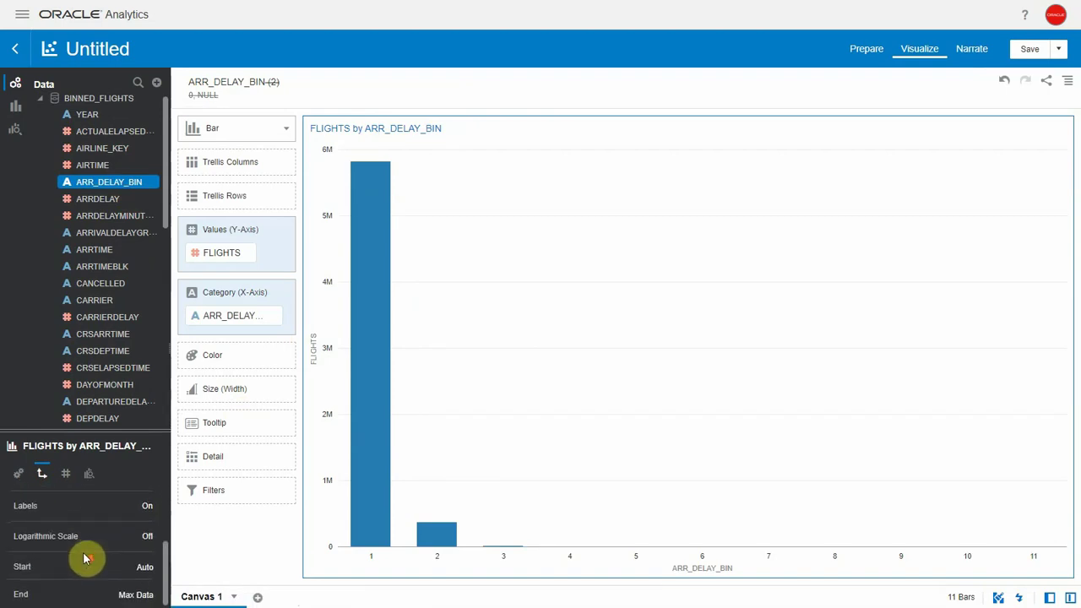
click(148, 537)
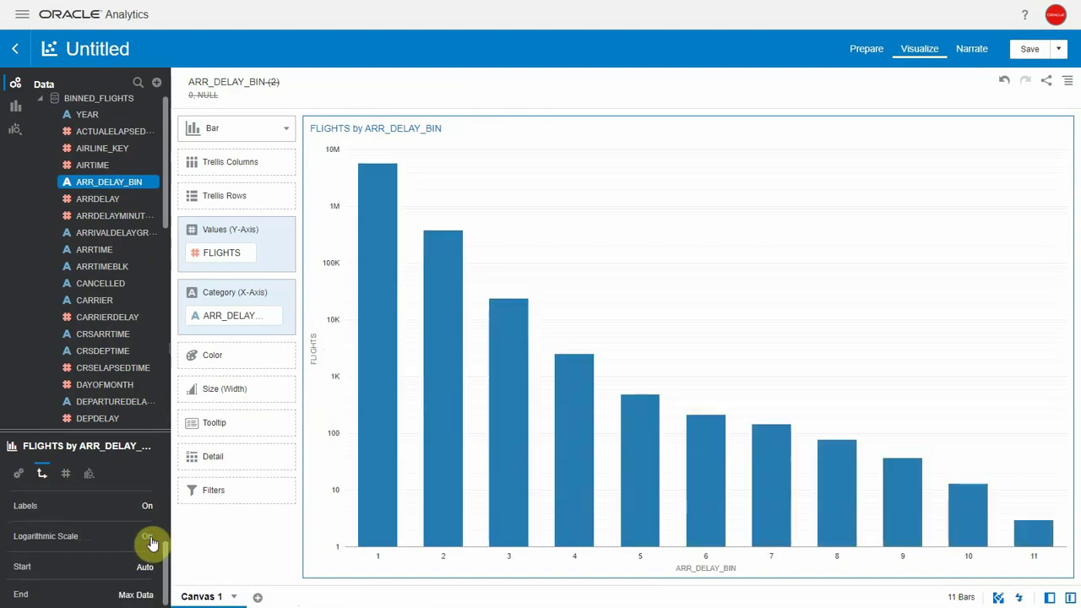
Step: Add ARRDELAYMINUTES as a second value, shown as a line over the bars
click(102, 217)
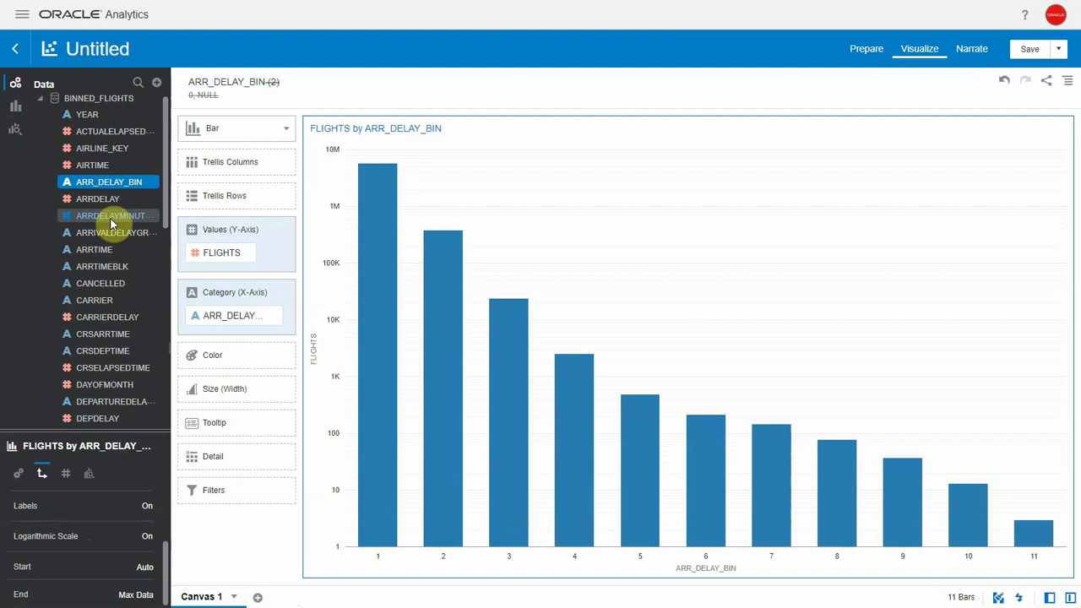
drag(99, 217, 220, 269)
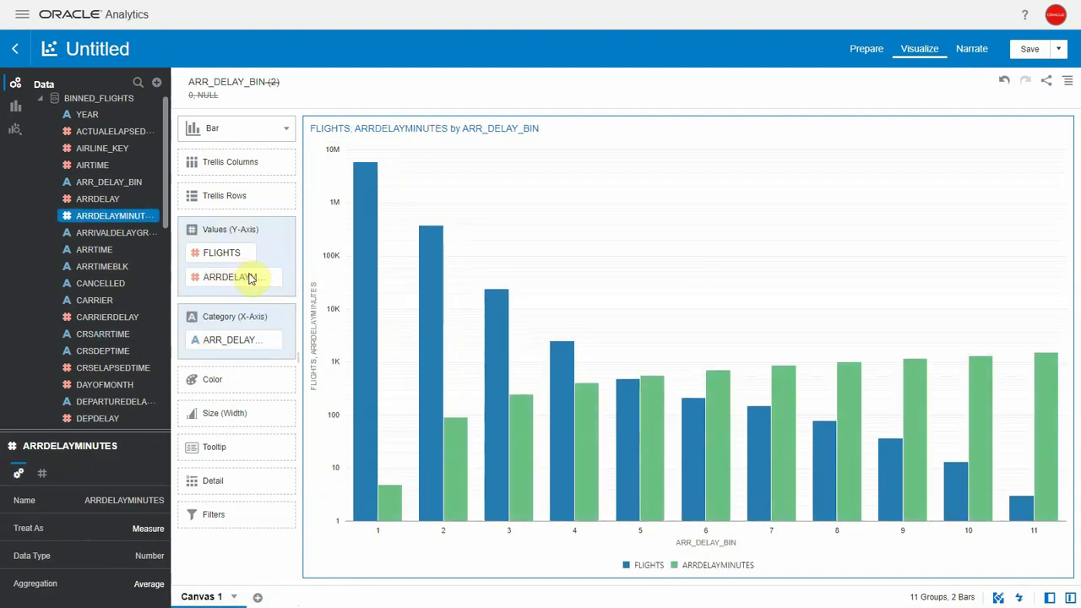
click(251, 279)
click(251, 319)
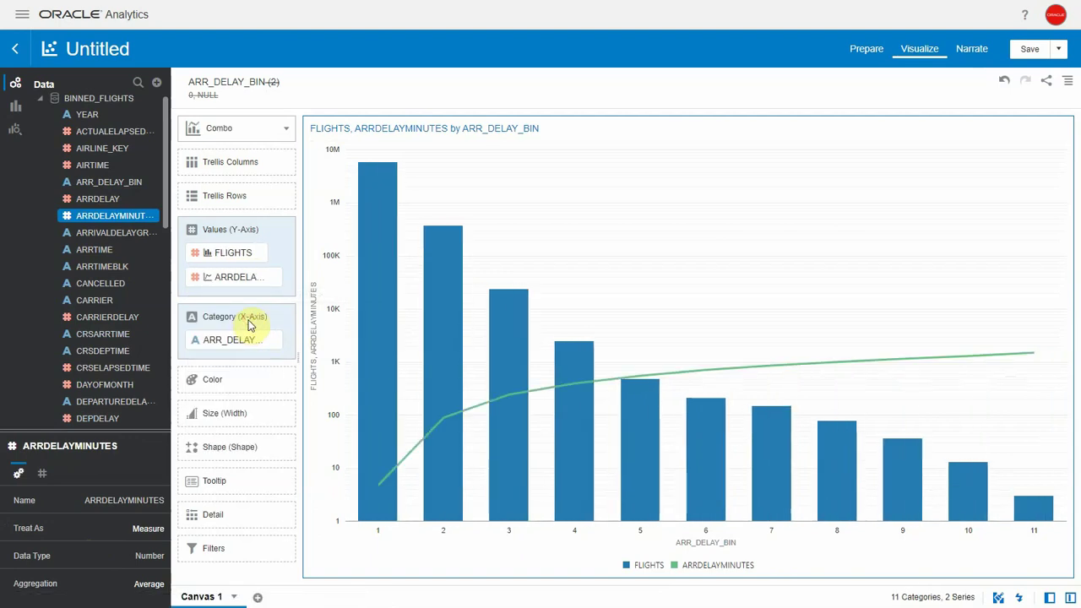
Step: Place FLIGHTS data labels above the bars
click(250, 325)
click(66, 474)
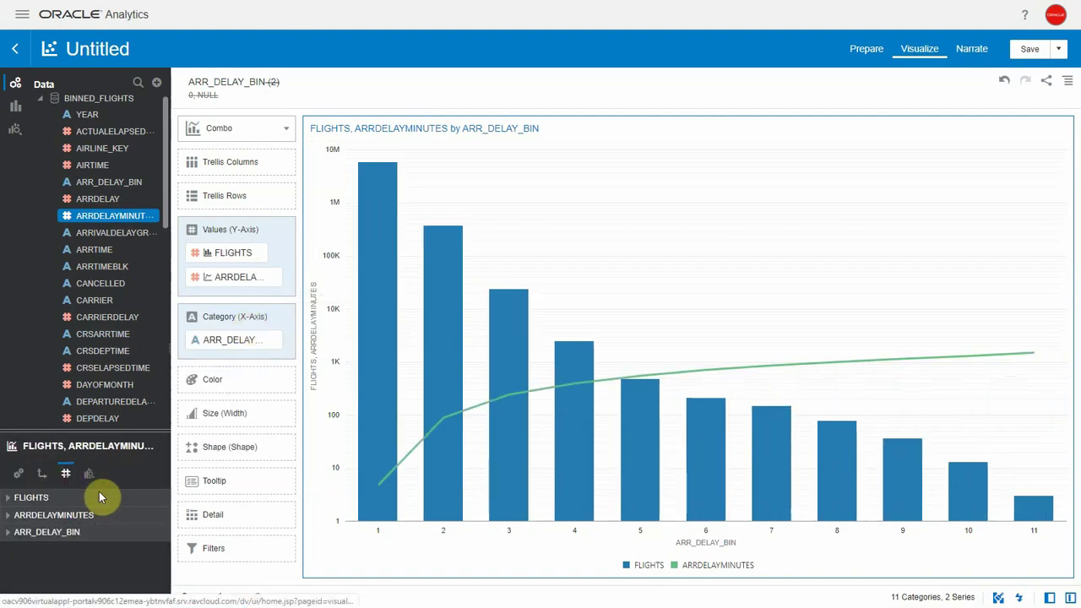
click(80, 499)
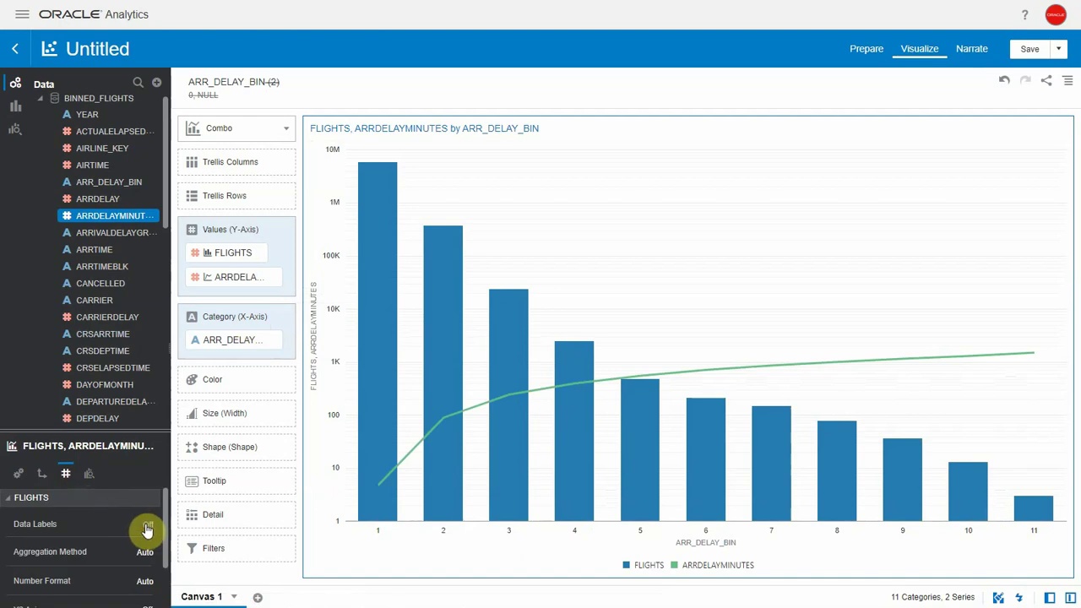
click(149, 529)
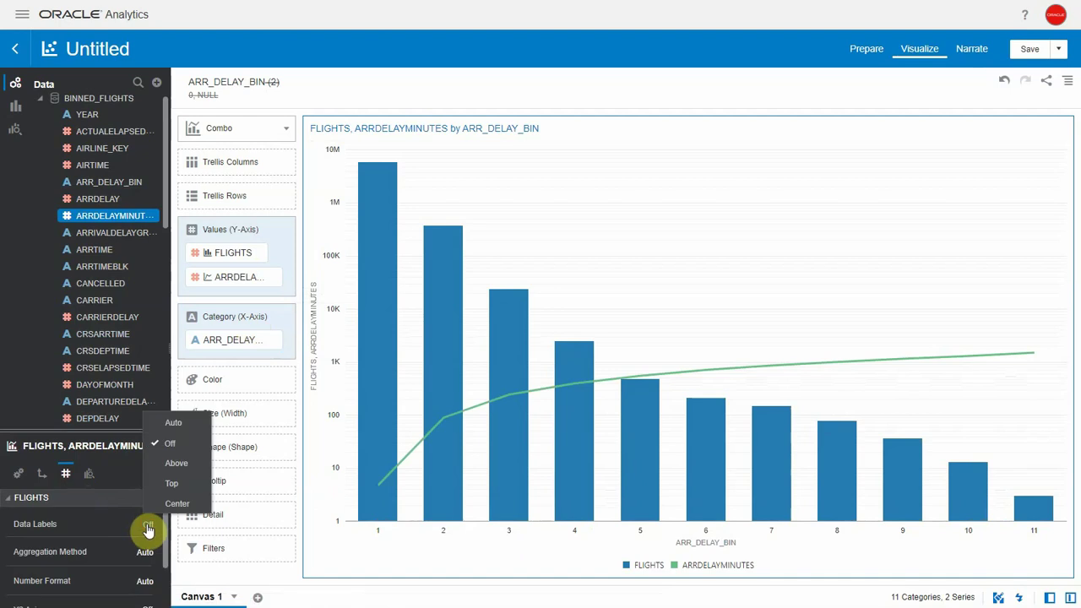
click(181, 475)
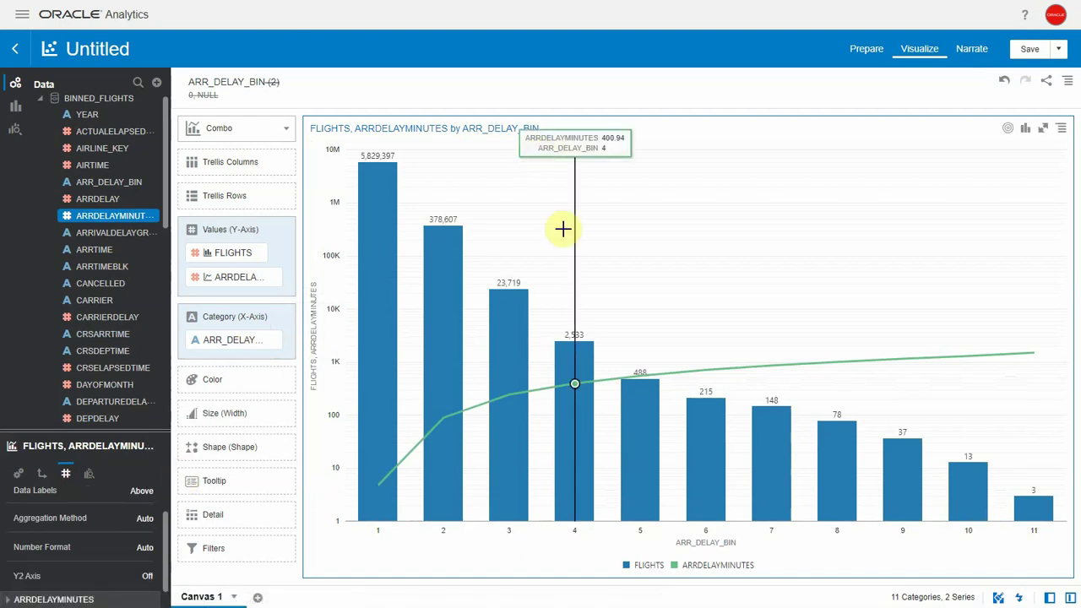